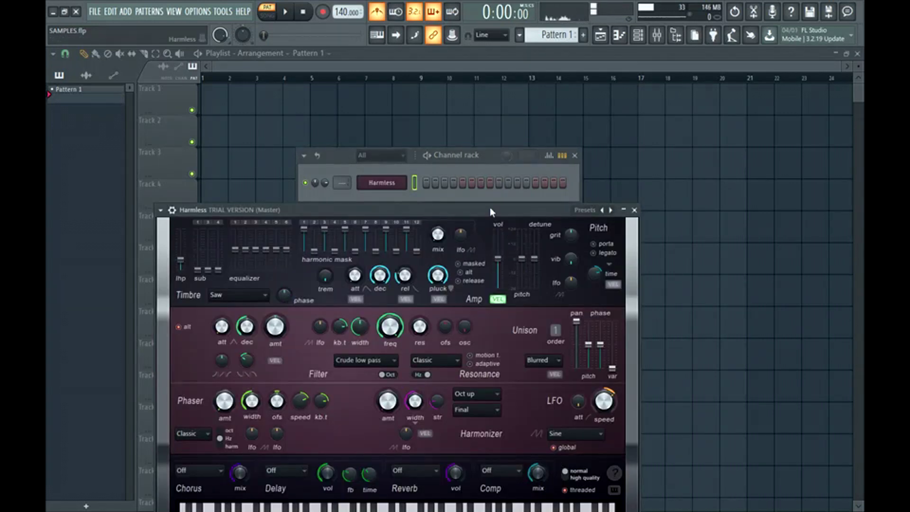
Load the Dream Keys FG keyboard preset into the Harmless synthesizer
left_click_drag(490, 207, 469, 126)
left_click(565, 128)
mouse_move(588, 155)
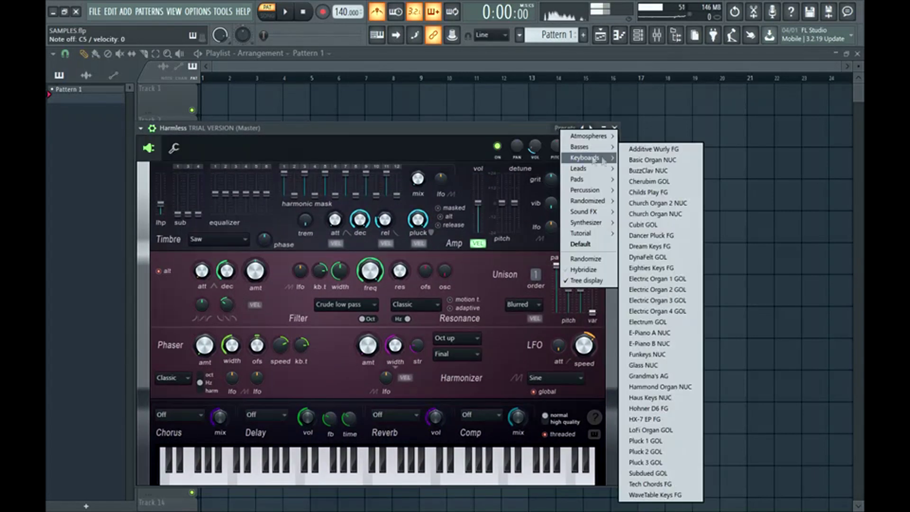
left_click(638, 155)
left_click(591, 128)
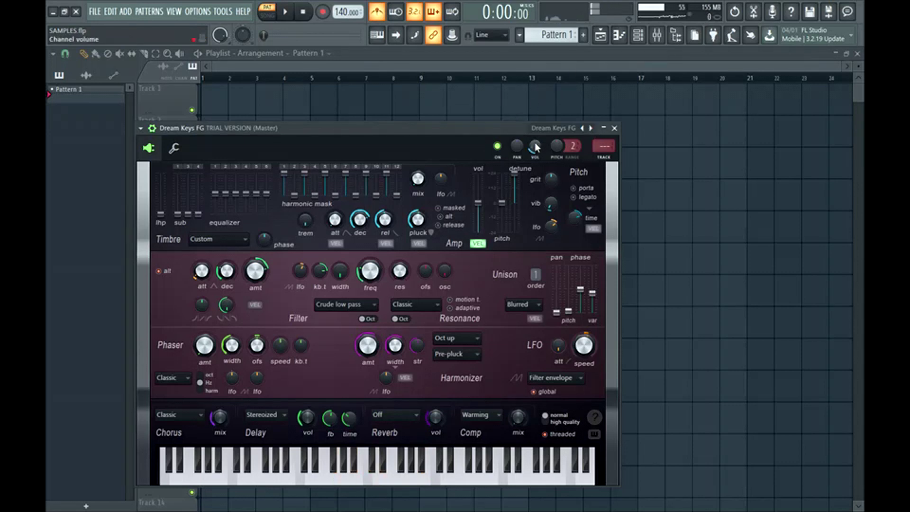
Open the piano roll for Dream Keys FG, enlarge its note area, and build a one-bar F#5, A5, C#6 chord in bar 1
left_click(619, 35)
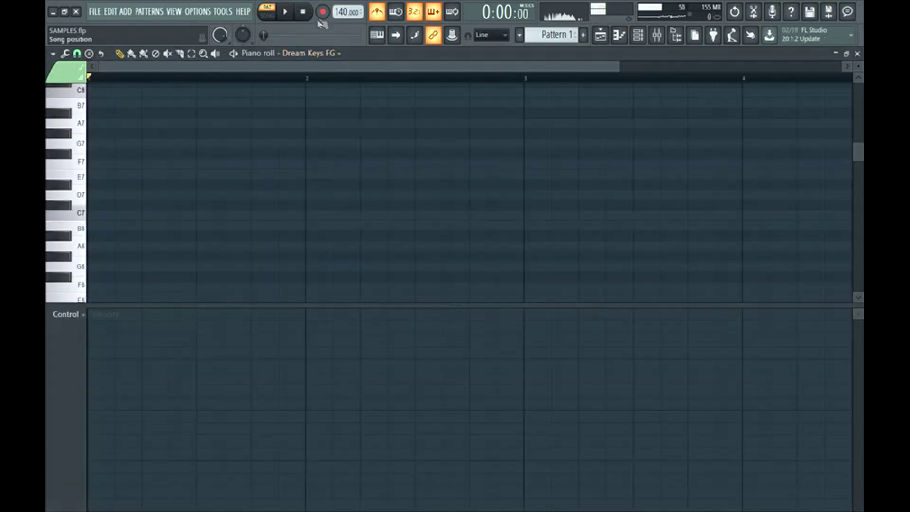
left_click_drag(379, 314, 368, 419)
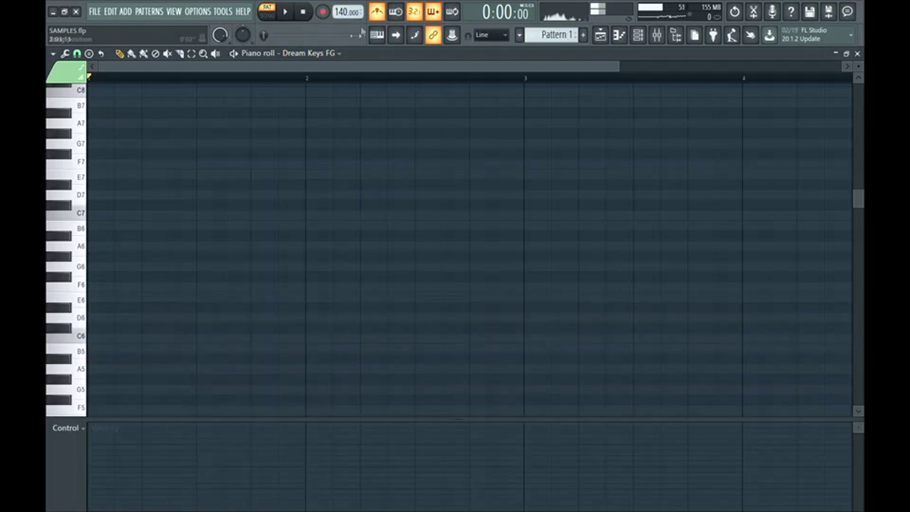
scroll(95, 305, "down", 3)
left_click(95, 307)
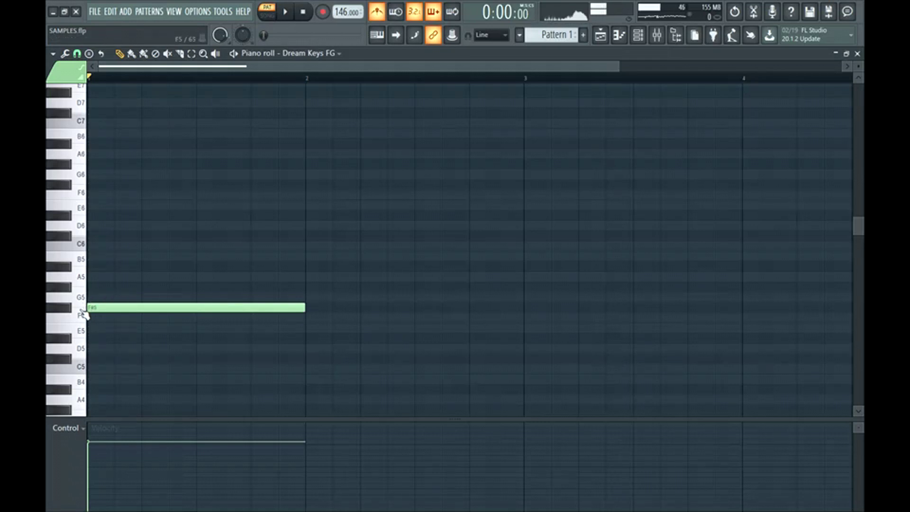
left_click(74, 313)
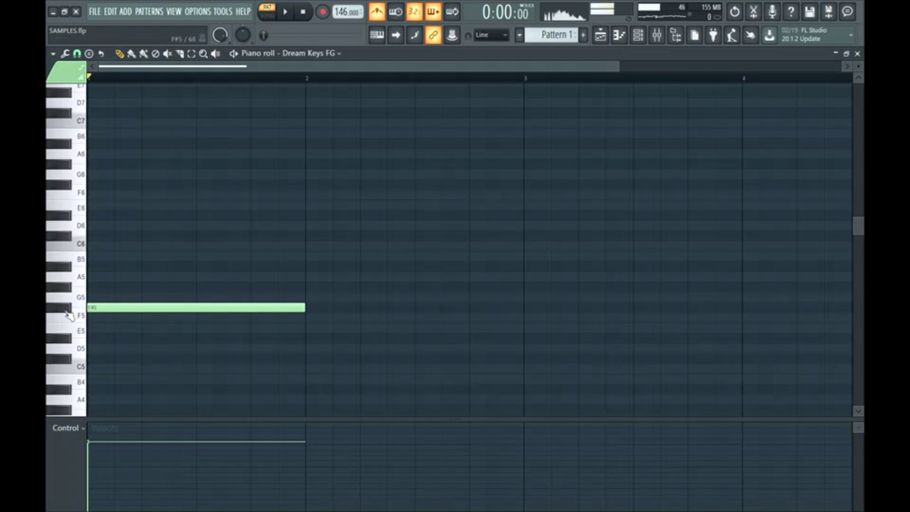
left_click(71, 309)
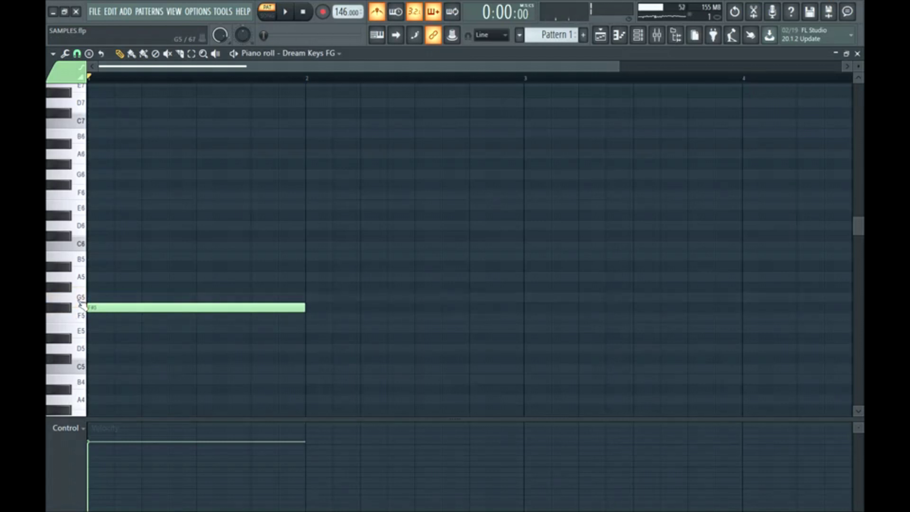
left_click(144, 297)
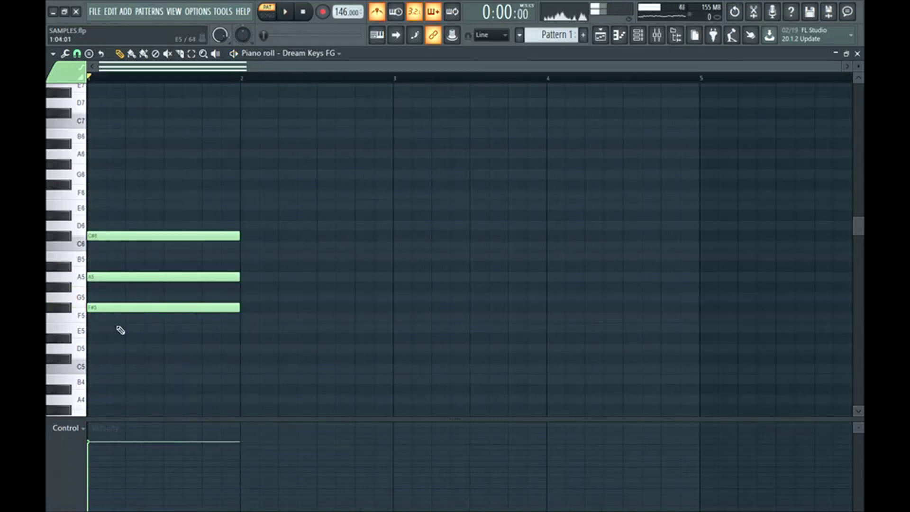
Transpose the chord's F#5 root up one octave to F#6 and play back the inversion
left_click_drag(266, 302, 170, 334)
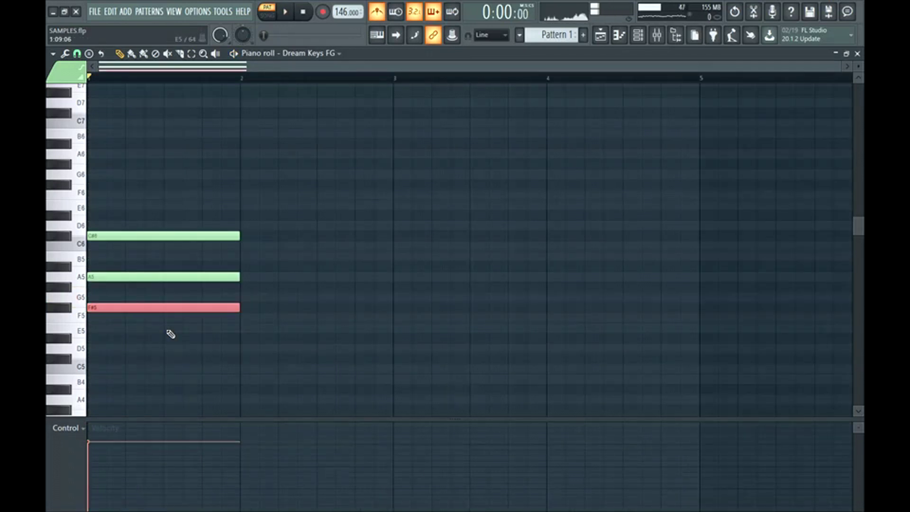
key("ctrl+Up")
key("space")
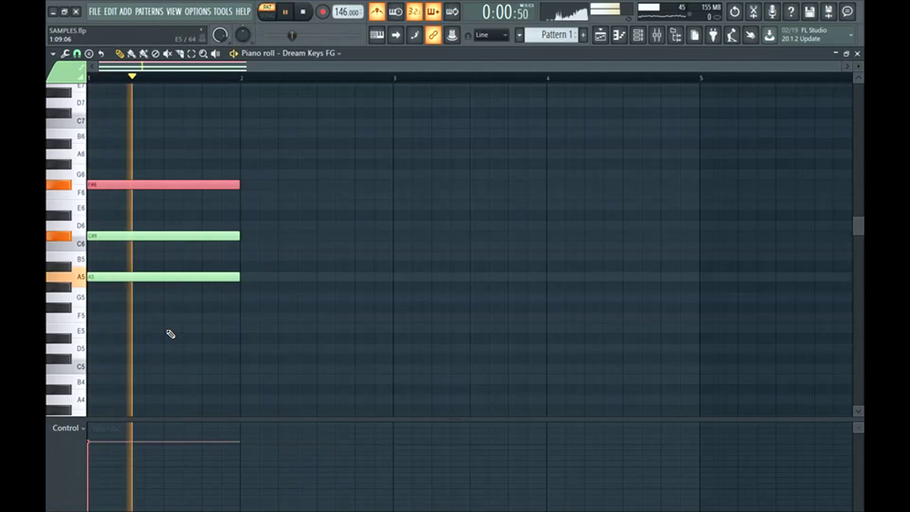
left_click(155, 336)
key("space")
Lower the chord's A5 note to G#5 and play back the altered chord
left_click_drag(143, 266, 135, 289)
left_click(125, 306)
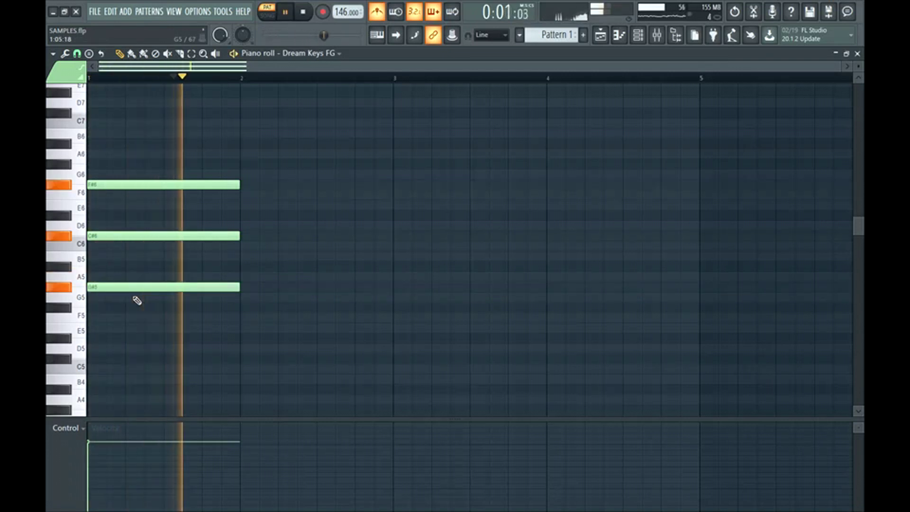
key("space")
Transpose the F#6 note down one octave to F#5 and raise the chord's middle note to A5
left_click_drag(247, 209, 213, 181)
key("ctrl+Down")
left_click(202, 166, "ctrl")
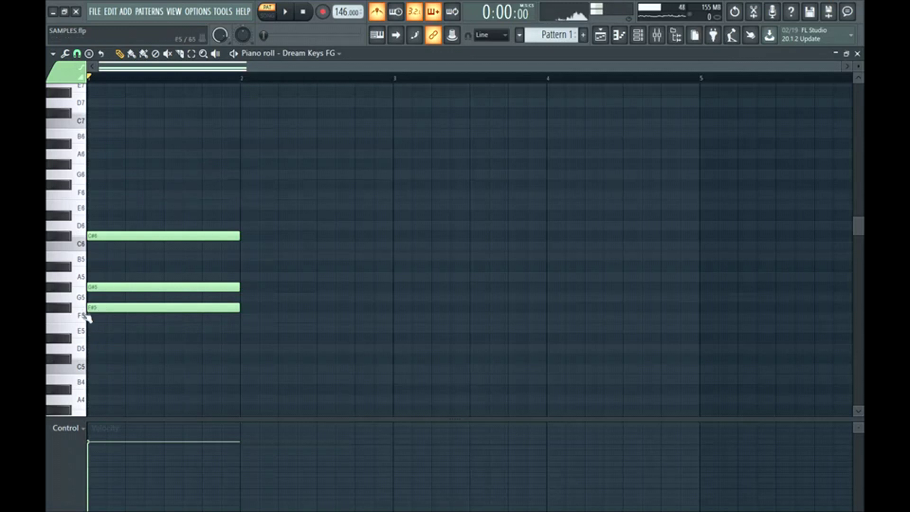
left_click_drag(95, 288, 92, 277)
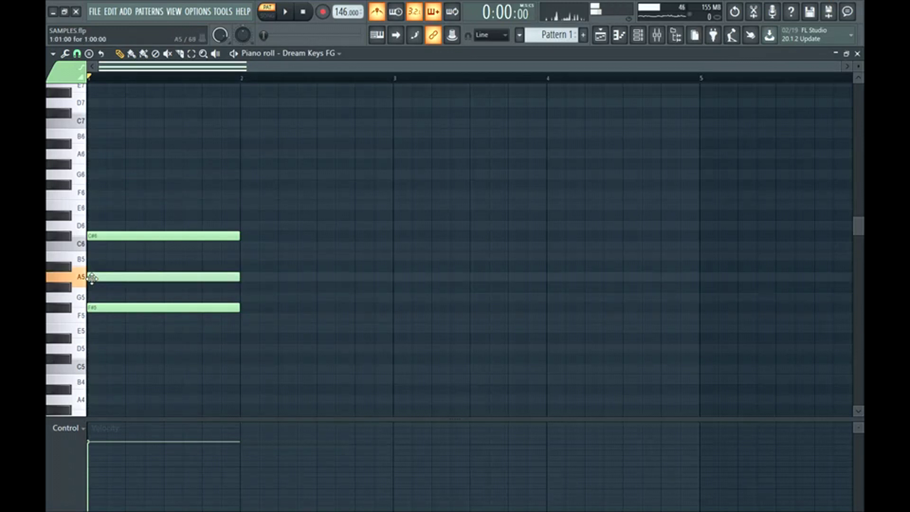
left_click_drag(241, 268, 228, 288)
left_click(170, 289, "ctrl")
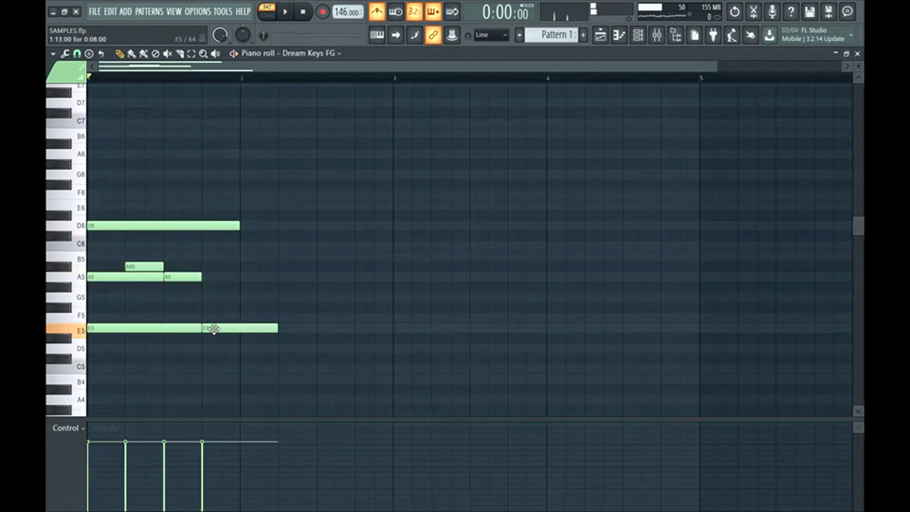
Place the short note ending bar 1 on D5, set the bar 2 chord's top note to A5, and play both bars
left_click_drag(210, 328, 235, 337)
key("space")
left_click_drag(274, 235, 273, 273)
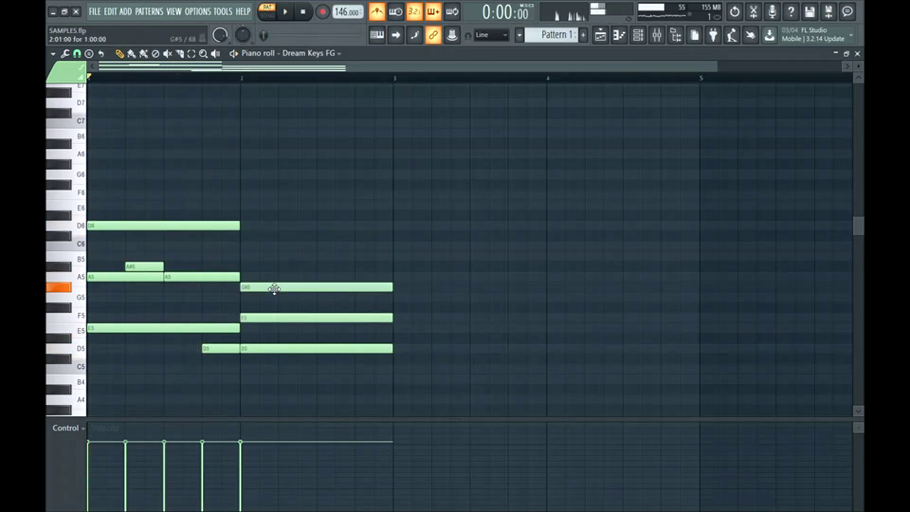
key("space")
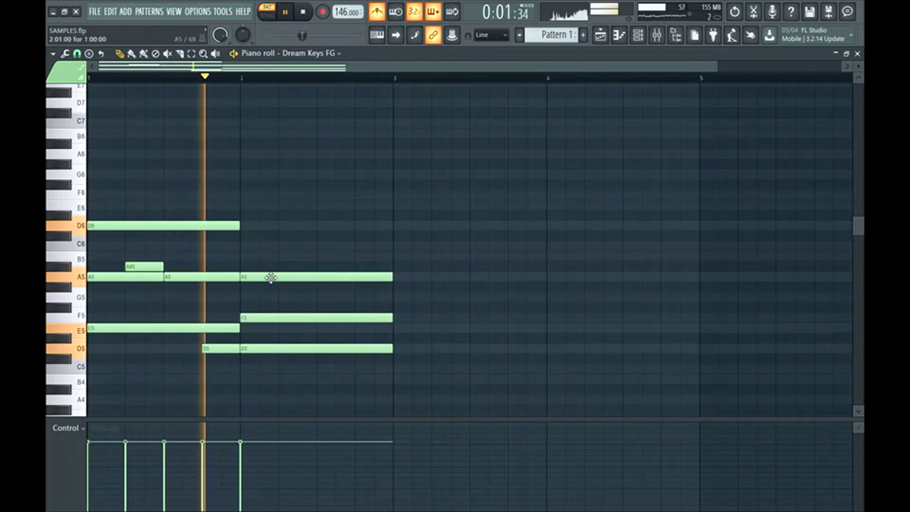
key("space")
Highlight the D5, F5, A5 chord in bar 2, clear the selection, and listen to the progression
left_click_drag(183, 359, 230, 344)
left_click_drag(285, 362, 317, 259)
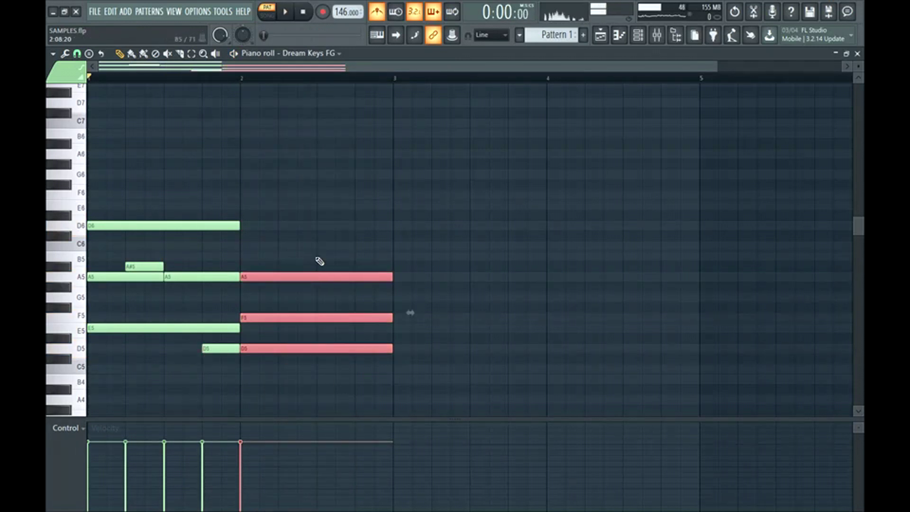
key("space")
left_click(315, 261, "ctrl")
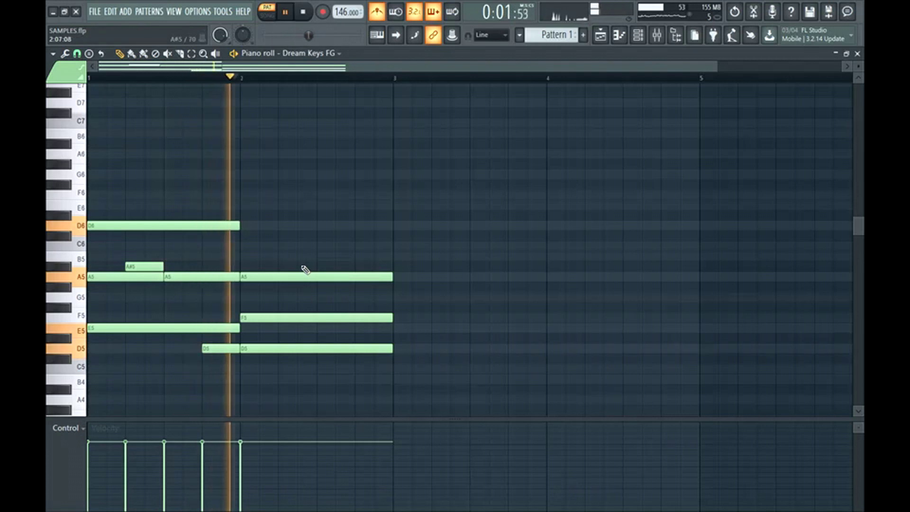
key("space")
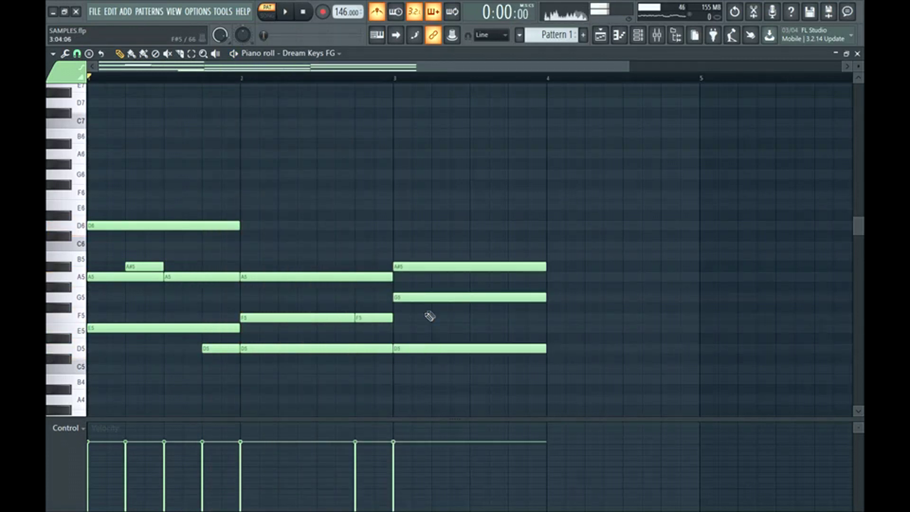
Examine the F5 and A5 notes of the bar 2 chord and play back the three-bar progression
left_click(321, 318)
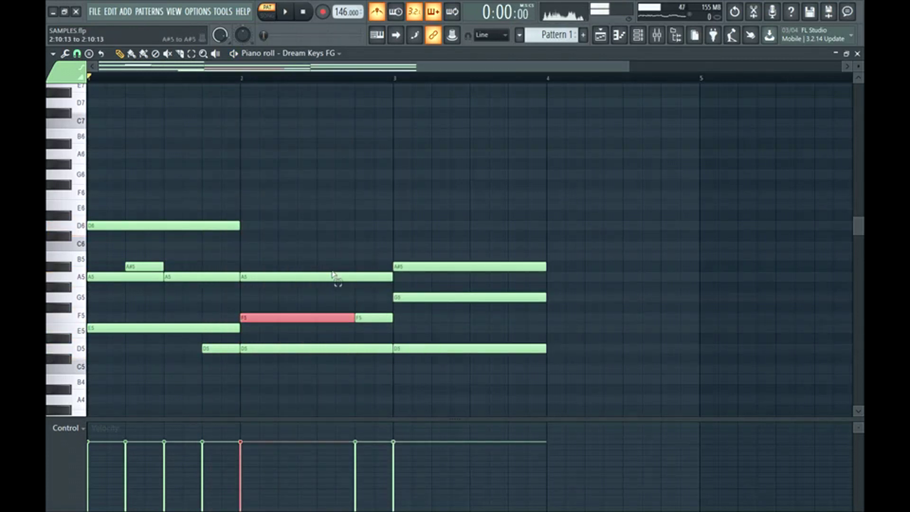
left_click(332, 276, "shift")
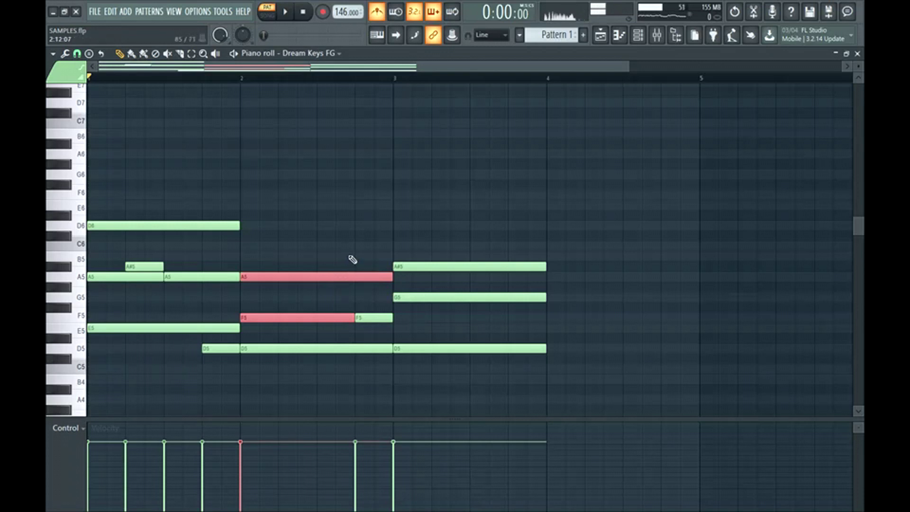
left_click(353, 240, "ctrl")
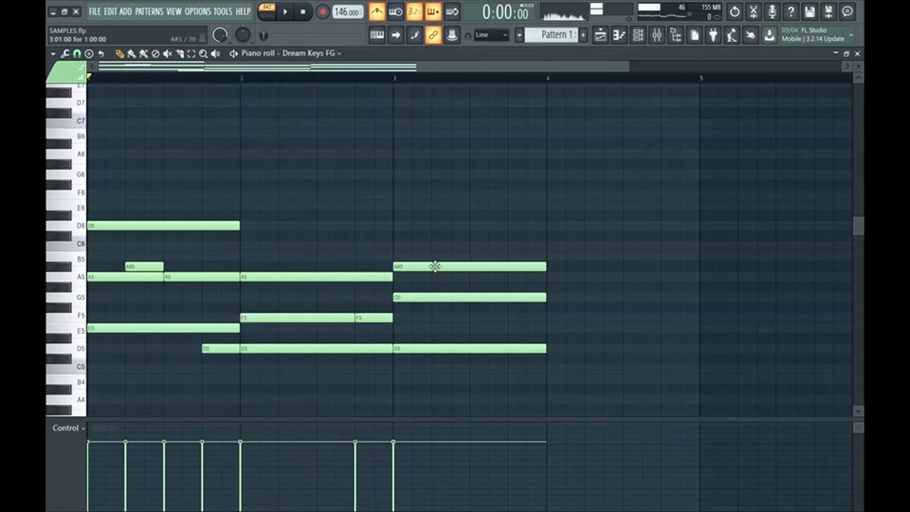
key("space")
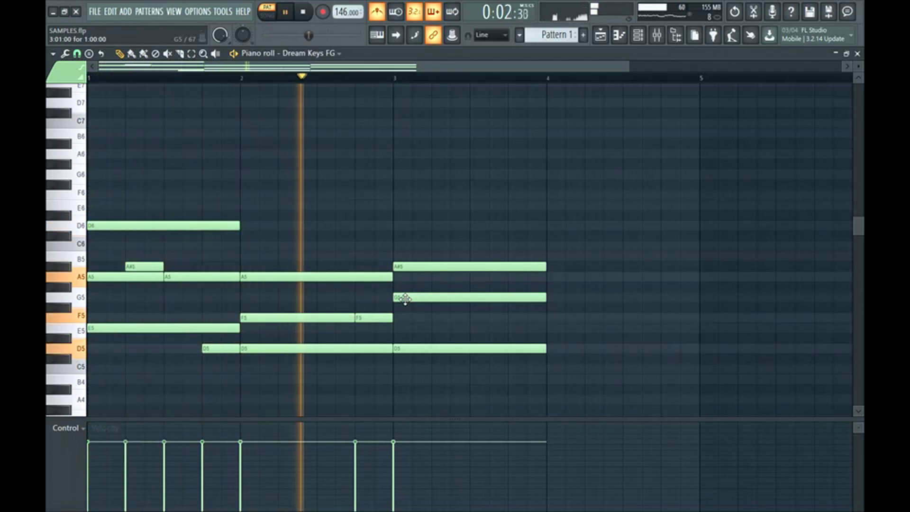
key("space")
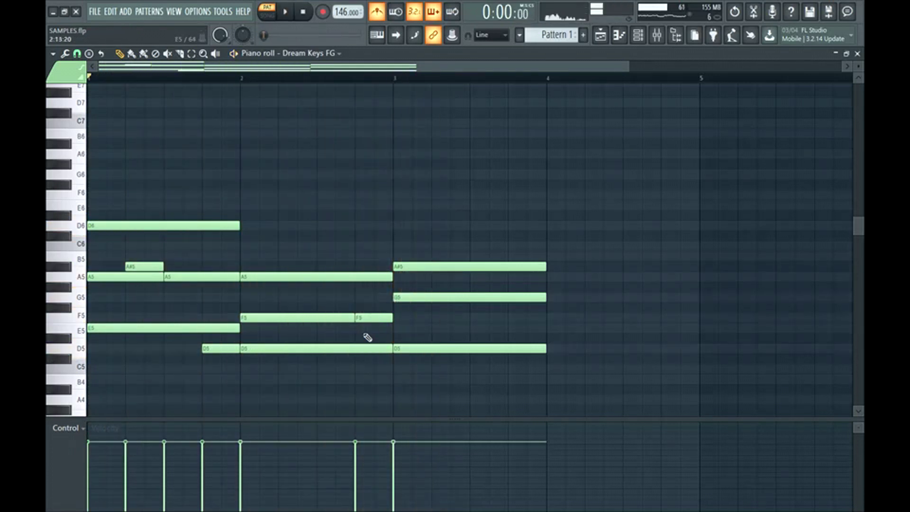
left_click(375, 320)
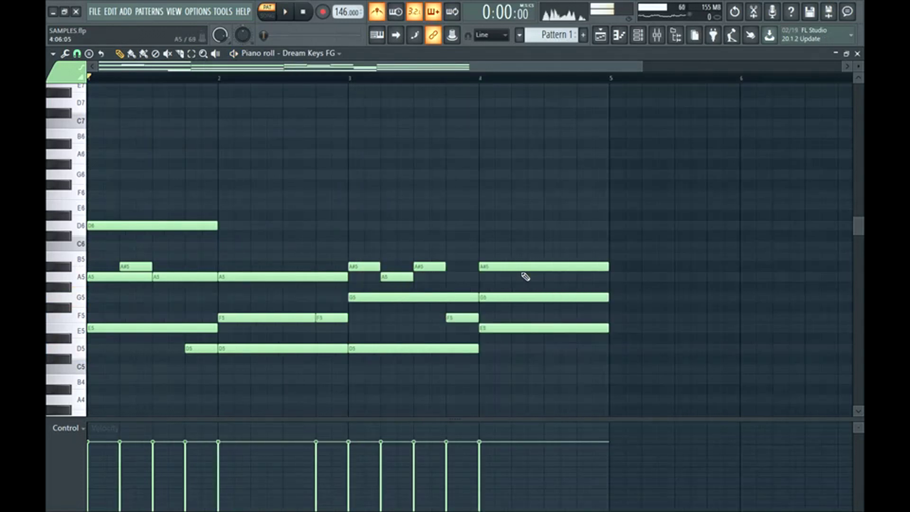
Examine the E5, G5, A#5 chord in bar 4 and play back the progression
left_click_drag(499, 329, 532, 273)
left_click_drag(532, 273, 538, 250)
key("space")
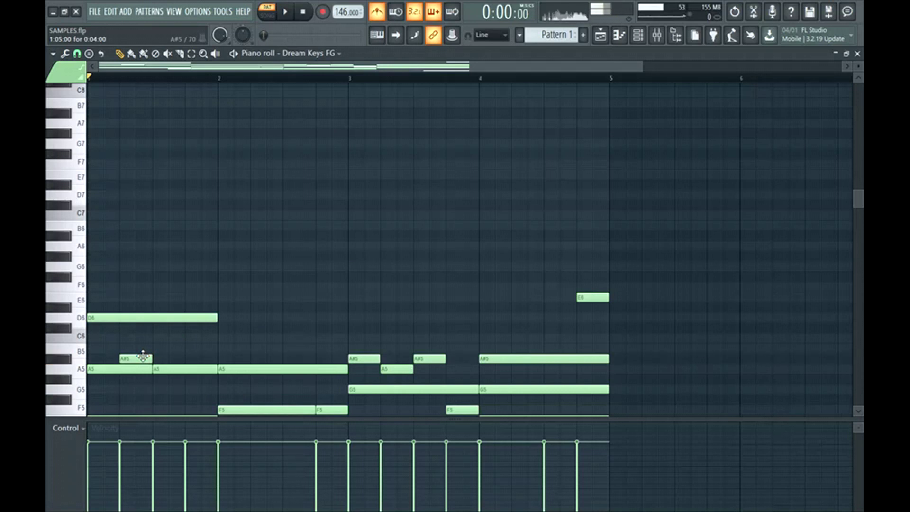
Add half-bar melody notes D7 and A#6 above the bar 1 chord, checking them with playback
scroll(154, 347, "up", 1)
scroll(156, 346, "down", 1)
left_click(95, 195)
key("space")
key("space")
key("space")
key("space")
left_click_drag(142, 238, 161, 237)
key("space")
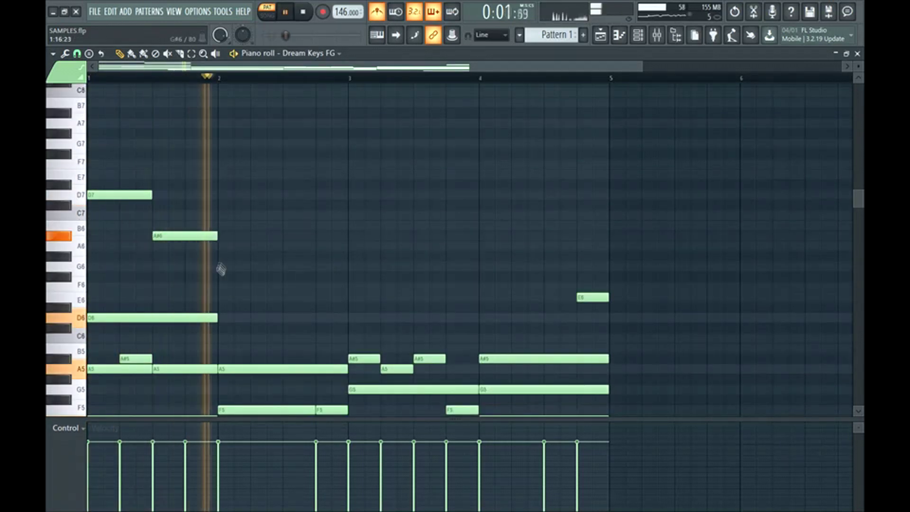
Add half-bar melody notes A6 and A#6 above the bar 2 chord
key("space")
left_click(223, 246)
key("space")
left_click(286, 236)
Add half-bar melody notes F6 and G6 above the bar 3 chord and play back the melody
left_click(353, 287)
key("space")
left_click(419, 266)
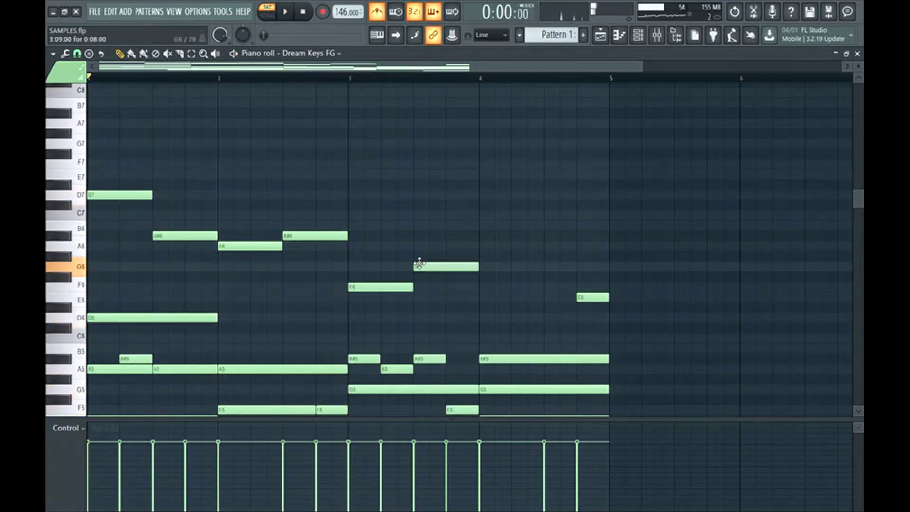
key("space")
Add a half-bar F6 melody note at the start of bar 4 and audition it
left_click(484, 287)
left_click_drag(643, 67, 728, 67)
key("space")
key("space")
key("space")
Add an A6 melody note in the second half of bar 4 and lower the bar's first melody note to E6
left_click(495, 308)
left_click(427, 78)
key("space")
key("space")
key("space")
left_click_drag(504, 308, 498, 246)
key("space")
key("space")
key("space")
key("space")
left_click_drag(457, 287, 460, 296)
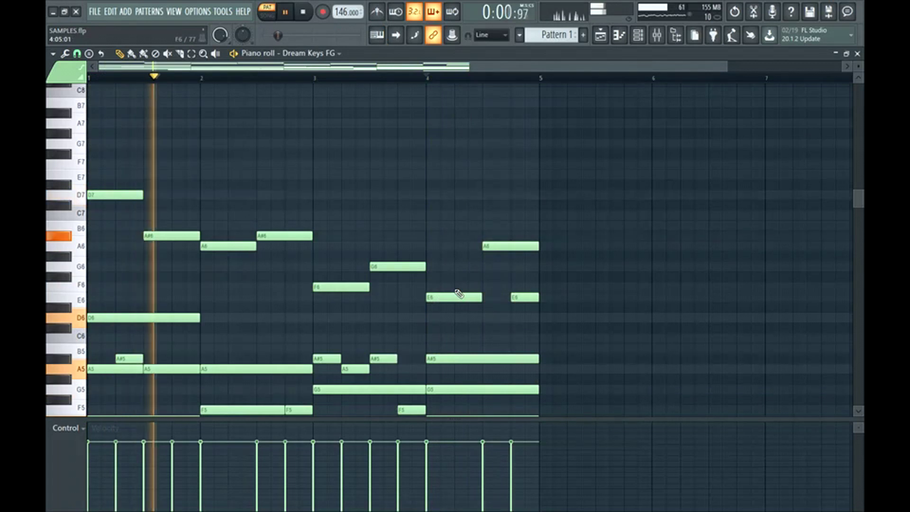
scroll(459, 293, "down", 3)
scroll(459, 293, "up", 2)
scroll(459, 293, "down", 2)
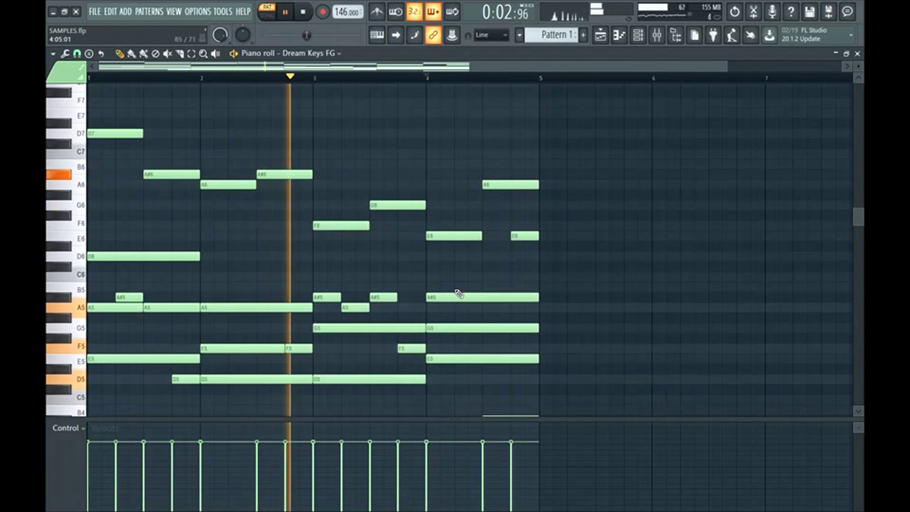
scroll(459, 293, "down", 1, "ctrl")
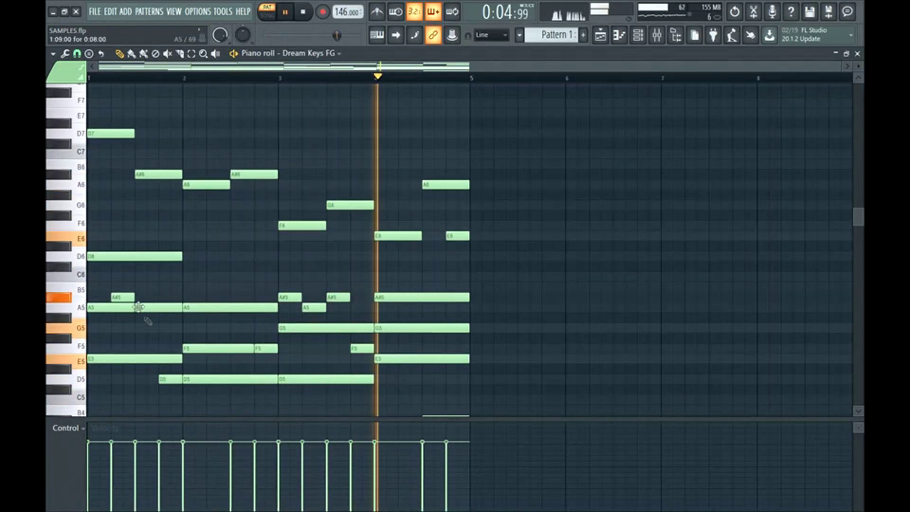
Route the Dream Keys FG channel to mixer track Insert 1
left_click(656, 38)
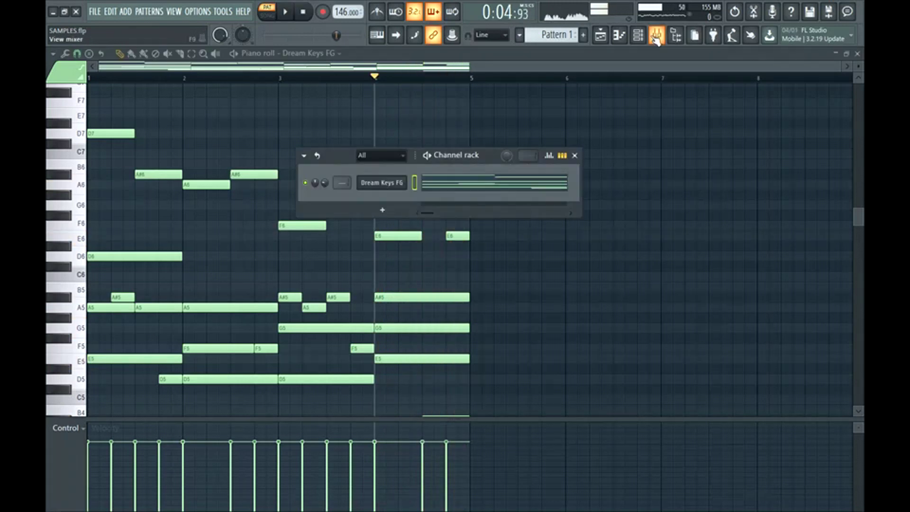
right_click(124, 178)
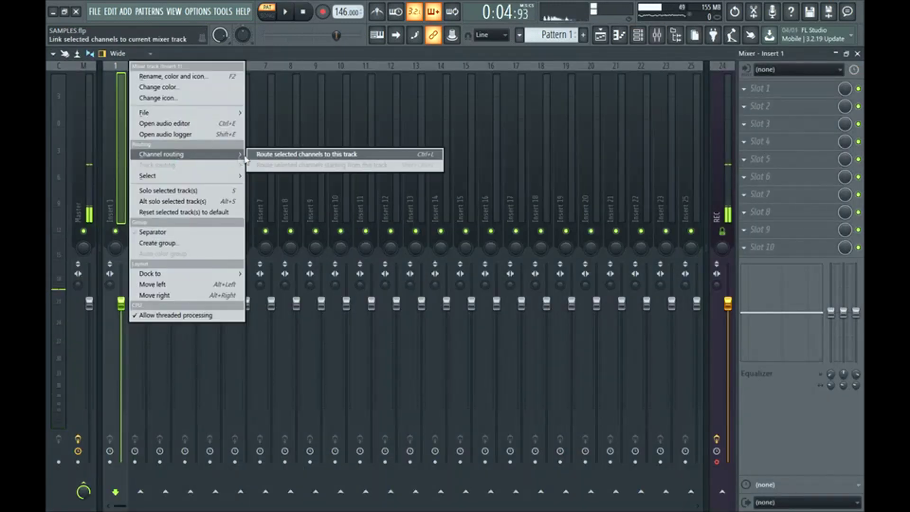
left_click(259, 157)
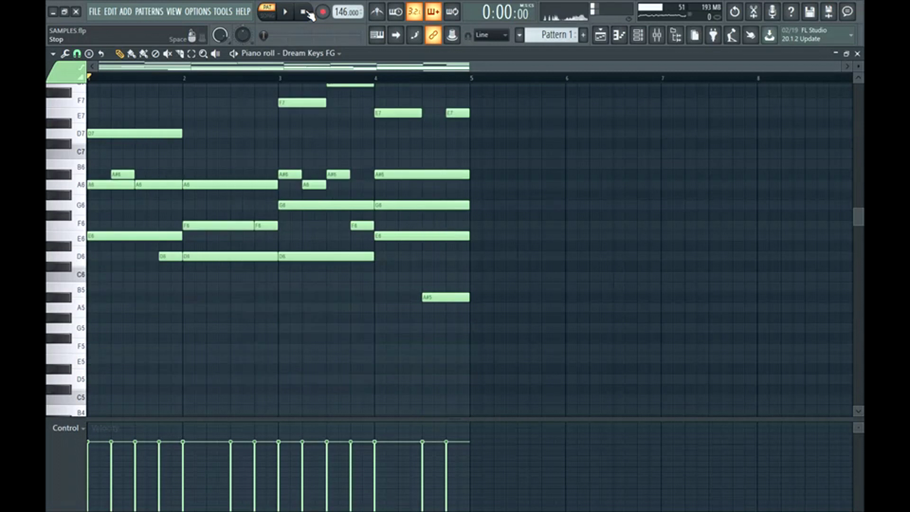
Play back the four-bar pattern with its highest melody notes in view
key("space")
scroll(594, 223, "up", 2)
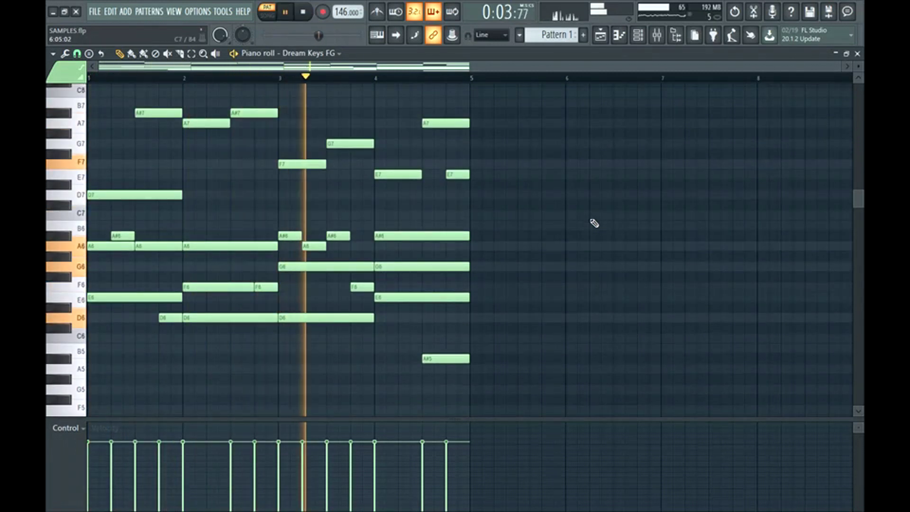
Add a half-bar A5 note at the start of bar 3, beneath the chords
scroll(594, 223, "up", 3)
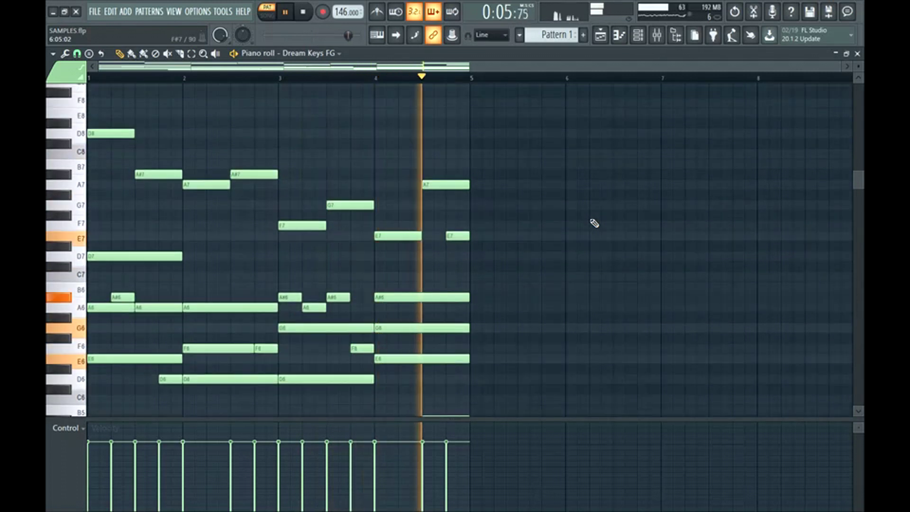
scroll(595, 223, "down", 5)
scroll(524, 234, "up", 1)
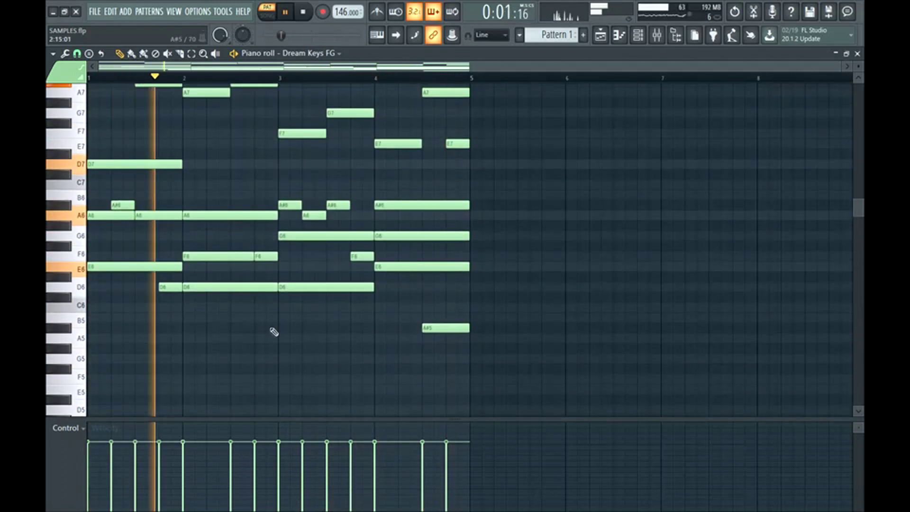
scroll(277, 329, "down", 1)
left_click(279, 308)
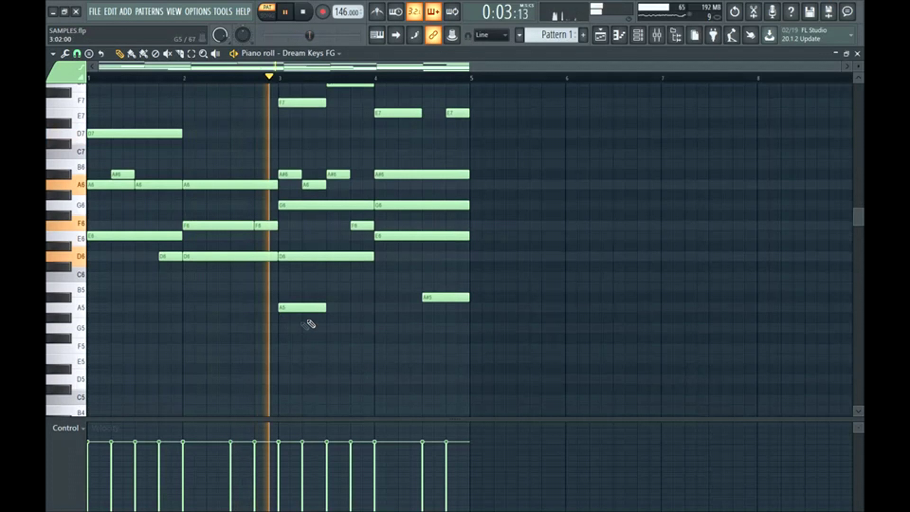
Clean up the octave-higher melody copy by deleting its long D8 note, trimming the last A8 to bar 4's end, and deleting the E8 beyond it
scroll(437, 270, "up", 6)
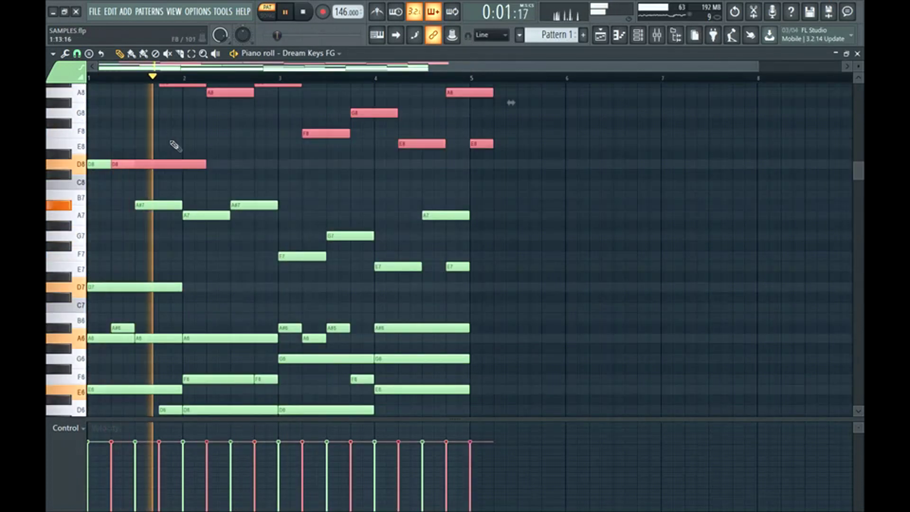
right_click(184, 166)
scroll(186, 173, "up", 3)
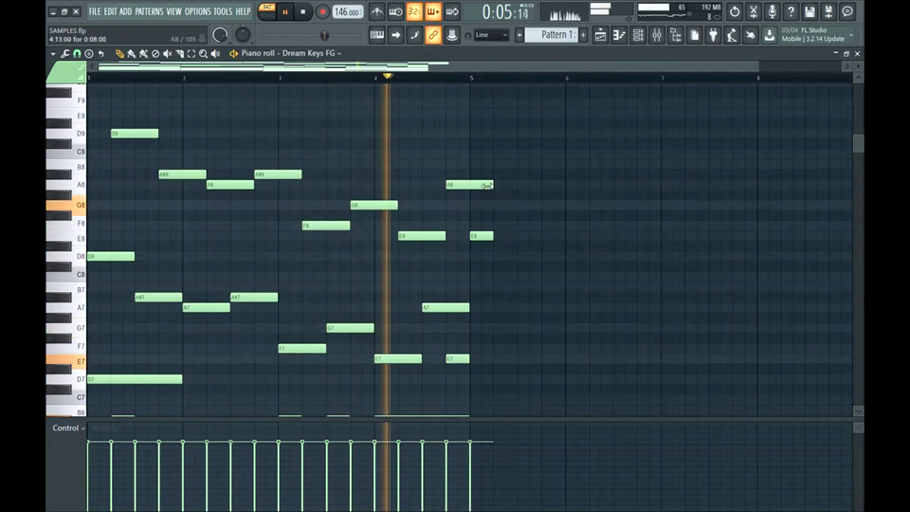
left_click_drag(486, 186, 470, 187)
right_click(481, 236)
key("space")
scroll(456, 259, "down", 2)
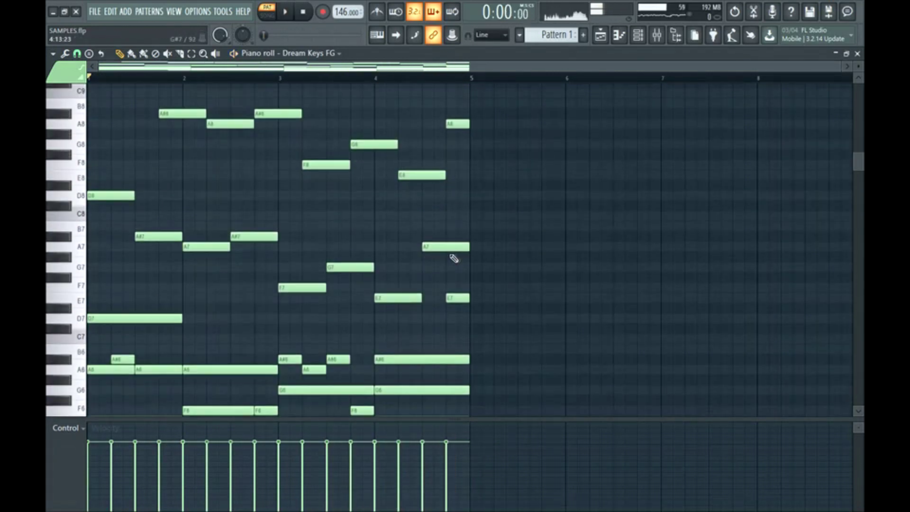
Play back the four-bar pattern with the doubled upper melody in view
left_click_drag(122, 171, 469, 311)
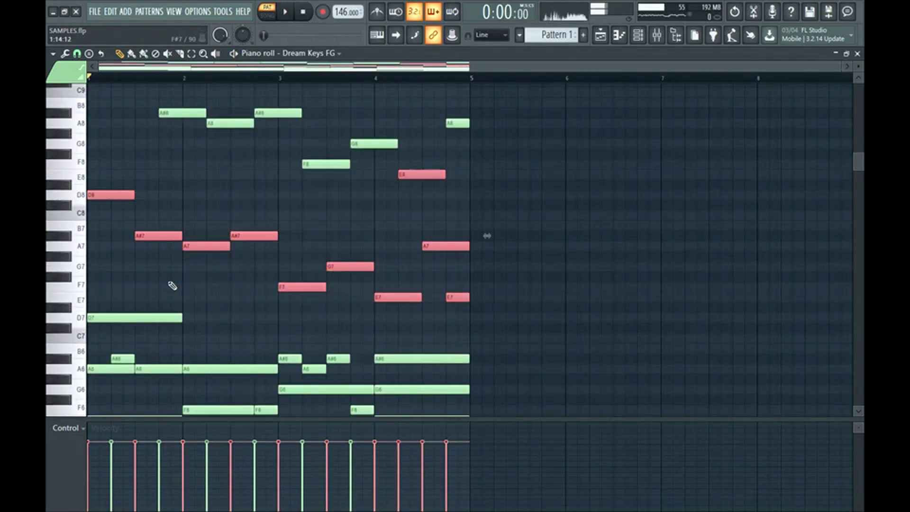
left_click(172, 285)
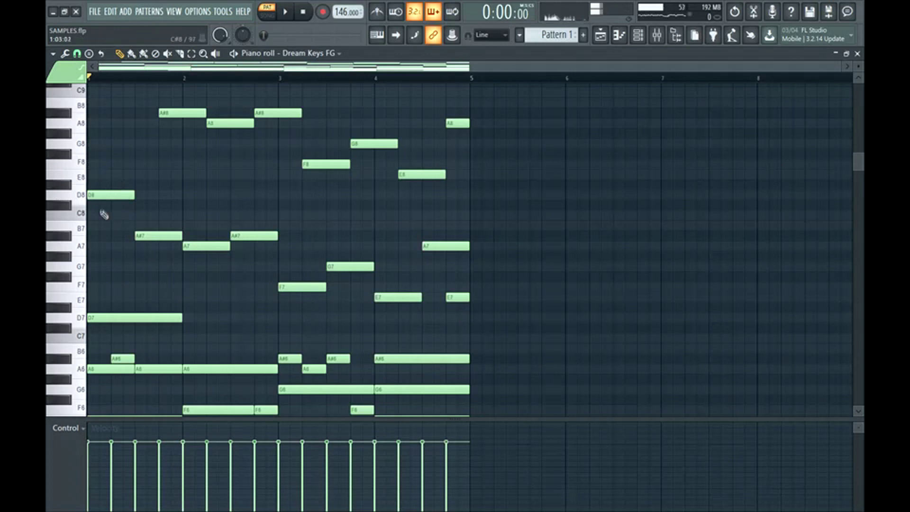
key("space")
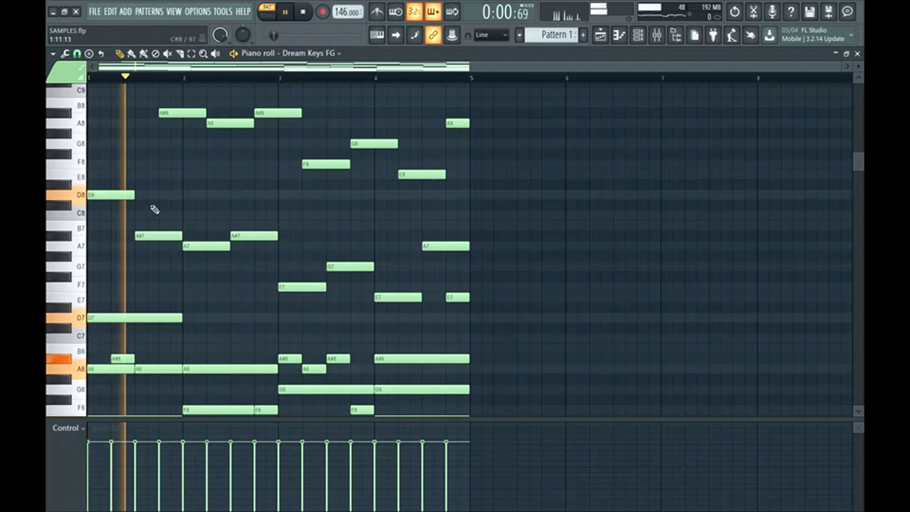
Lower the low equalizer band of the Dream Keys FG mixer track to -18.0
left_click(638, 36)
key("space")
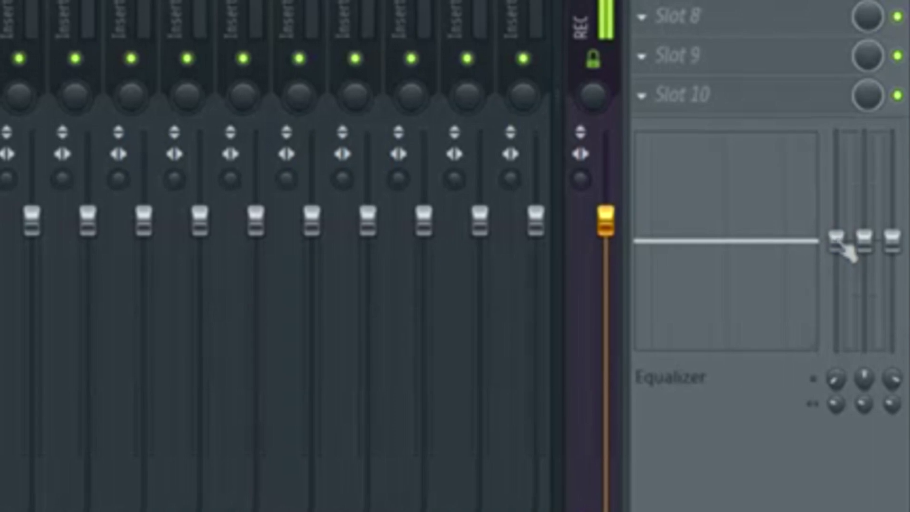
left_click_drag(832, 314, 832, 361)
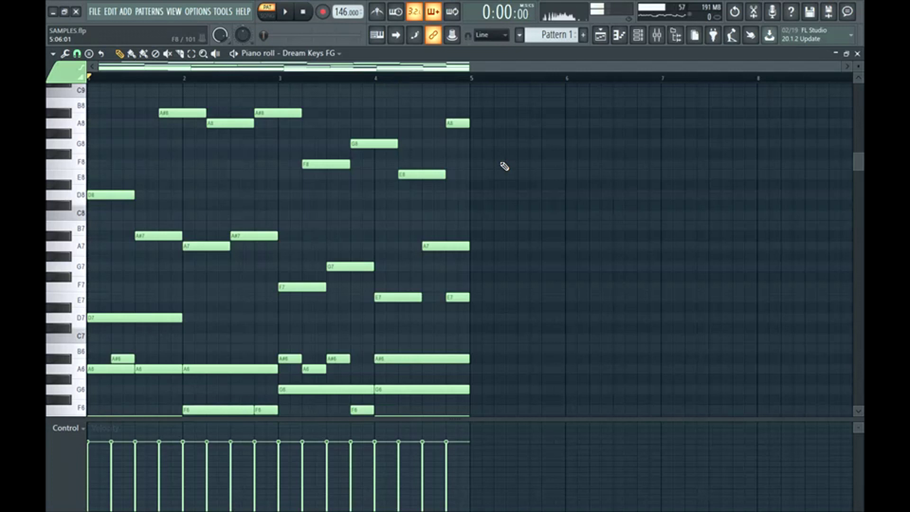
Transpose all Dream Keys FG notes down three semitones and audition the pattern
key("shift+Down")
key("shift+Down")
key("shift+Down")
key("space")
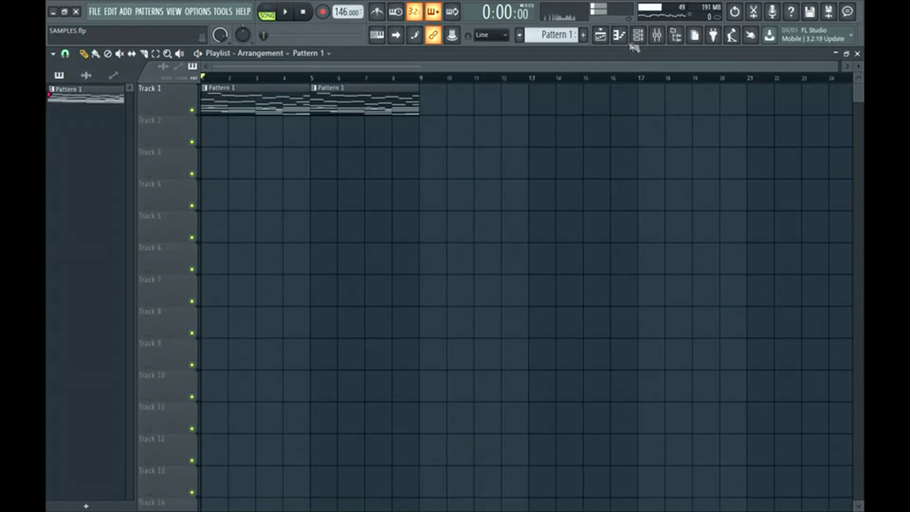
Add a GMS channel and open its preset bank selection
left_click(632, 41)
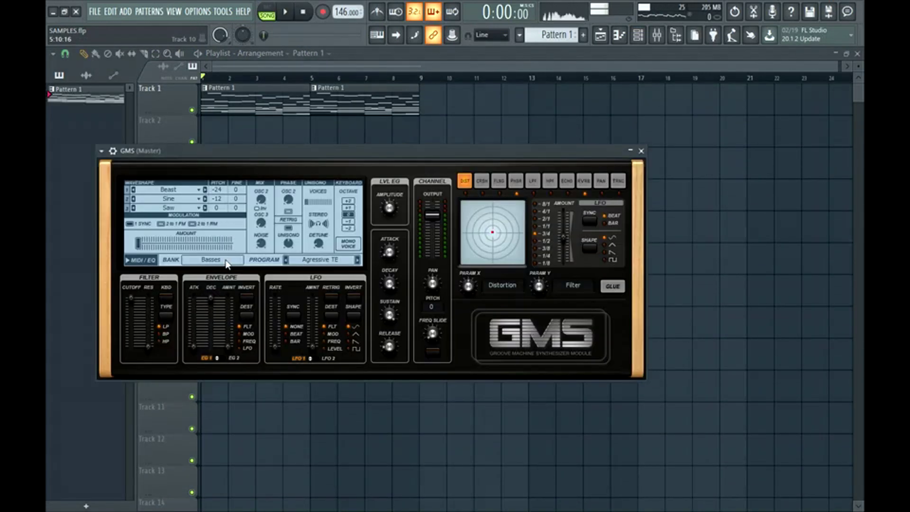
left_click(226, 261)
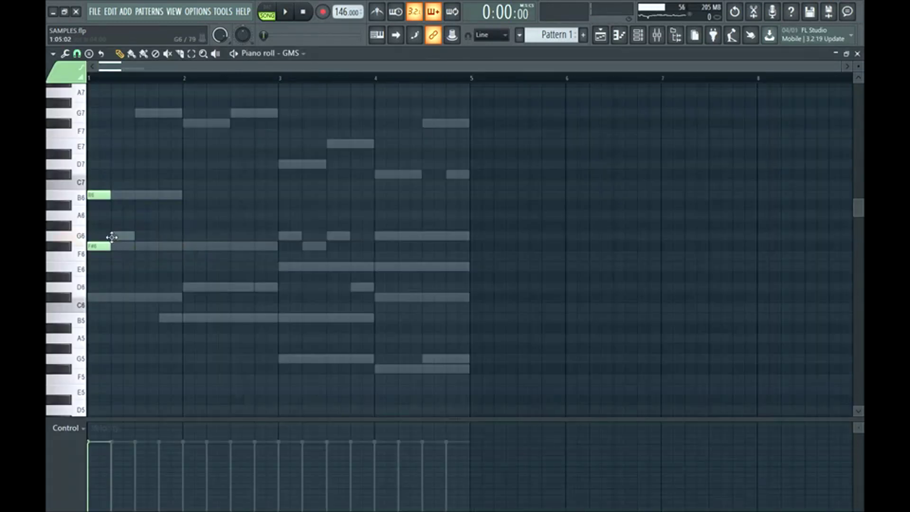
Continue the GMS melody in bar 1 with quarter-bar G6 and F#6 notes and audition it
left_click(119, 235)
left_click(137, 246)
key("space")
key("space")
Place quarter-bar F#6 and D6 notes together at the start of bar 2 and play the melody
left_click(187, 246)
left_click(190, 286)
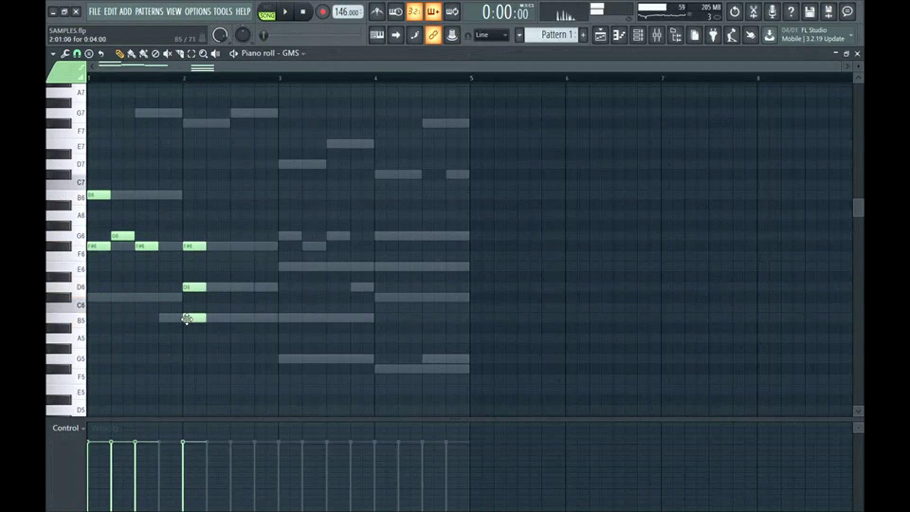
key("space")
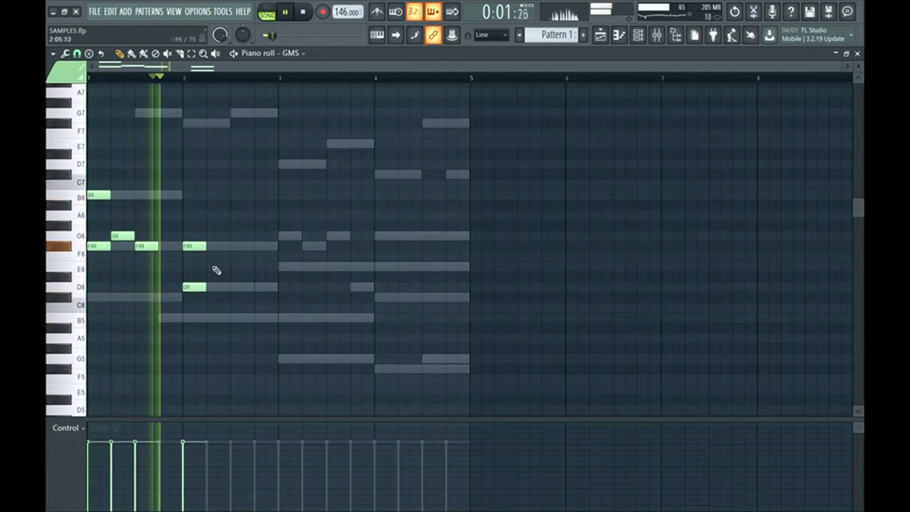
Try quarter-bar G6 and F#6 notes after bar 2's opening notes and audition them
left_click(218, 236)
left_click(239, 246)
key("space")
Replace the trial G6 and F#6 notes in bar 2 with quarter-bar D6 and C#6 notes and audition them
right_click(218, 235)
left_click(214, 286)
left_click(242, 298)
right_click(244, 246)
key("space")
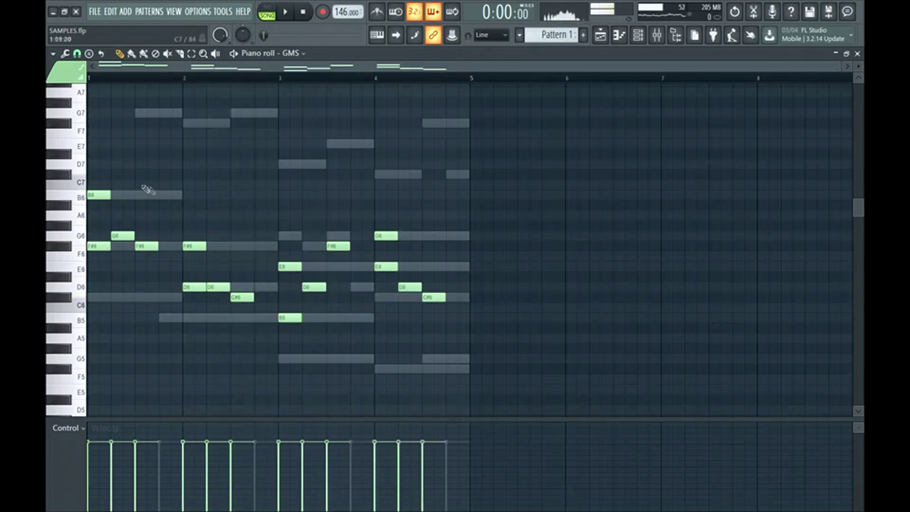
left_click_drag(93, 250, 97, 182)
left_click(183, 205, "ctrl")
left_click_drag(116, 212, 160, 264)
left_click_drag(222, 272, 330, 260)
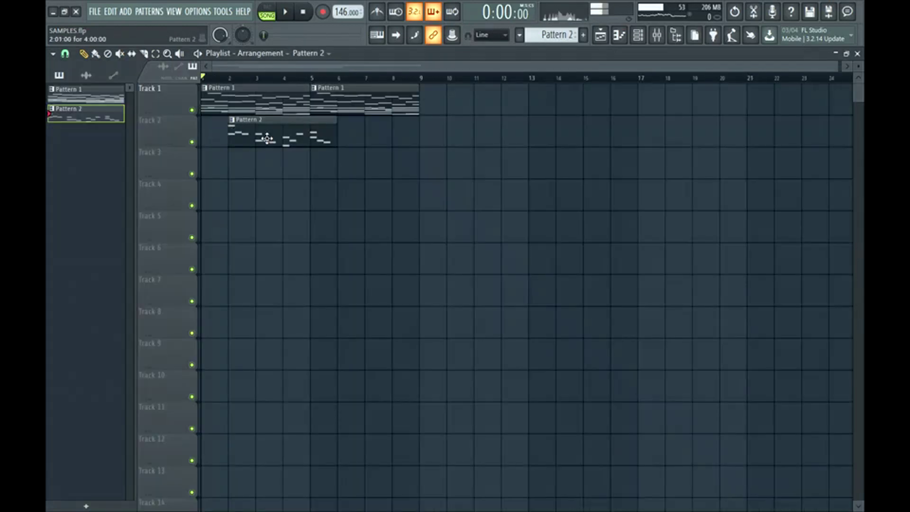
Move the Pattern 2 clip to bar 1 of Track 2 and place a second Pattern 2 clip at bar 5
left_click_drag(267, 138, 240, 139)
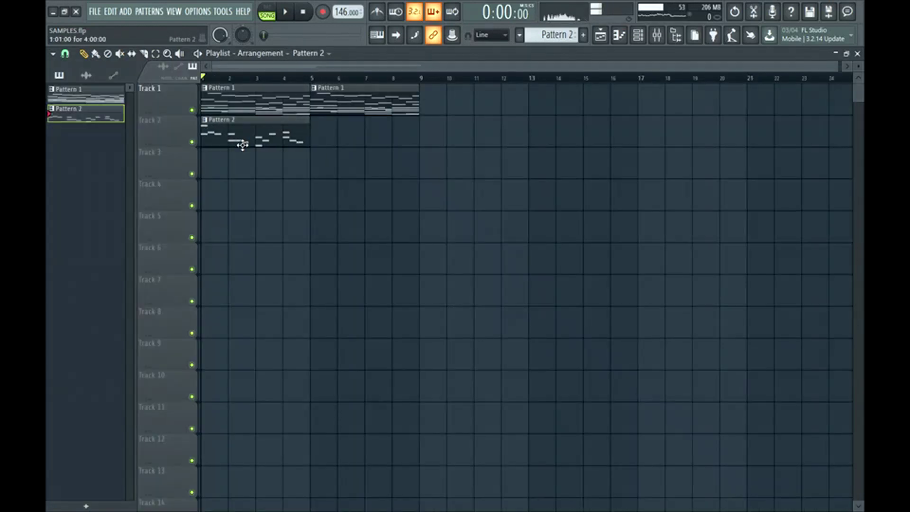
left_click(304, 135)
left_click_drag(335, 127, 356, 129)
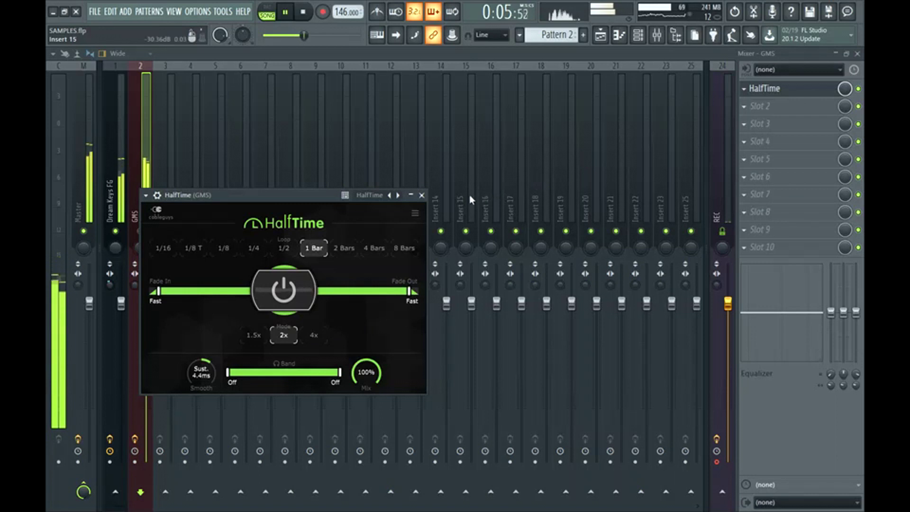
Stop playback and remove HalfTime from the GMS and Dream Keys FG mixer tracks
key("space")
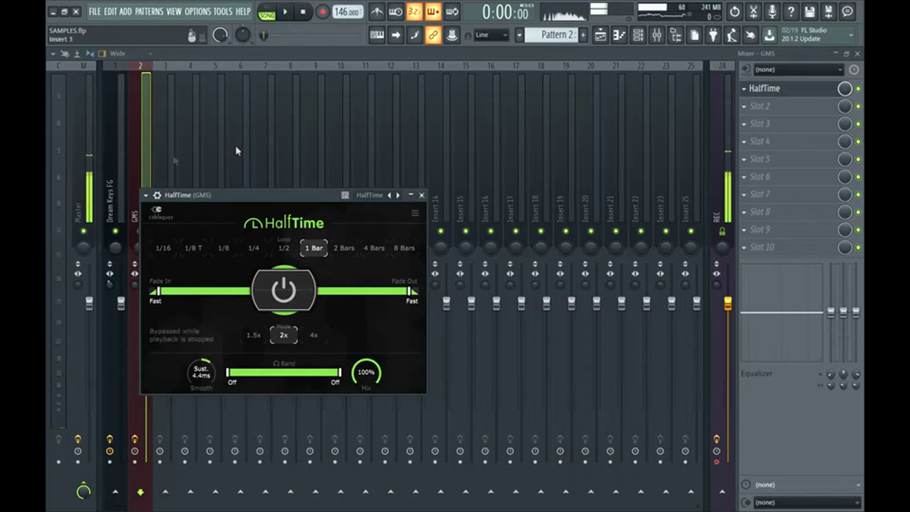
left_click(744, 89)
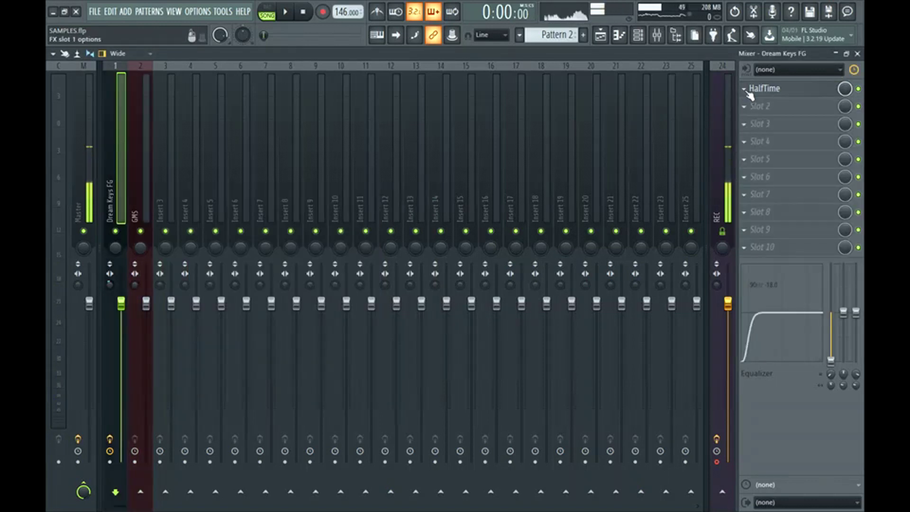
left_click(744, 89)
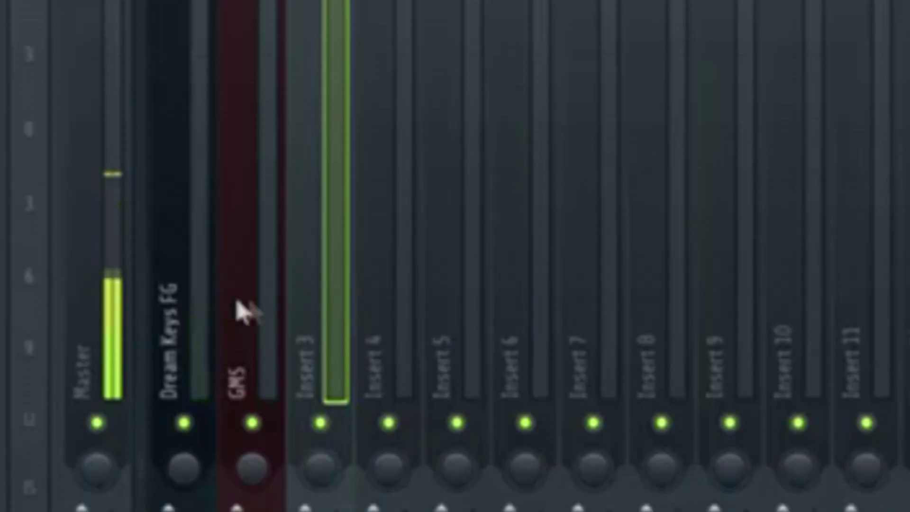
Route the Dream Keys FG and GMS mixer tracks together to Insert 4 only and play the song to check the signal
left_click(121, 186, "ctrl+shift")
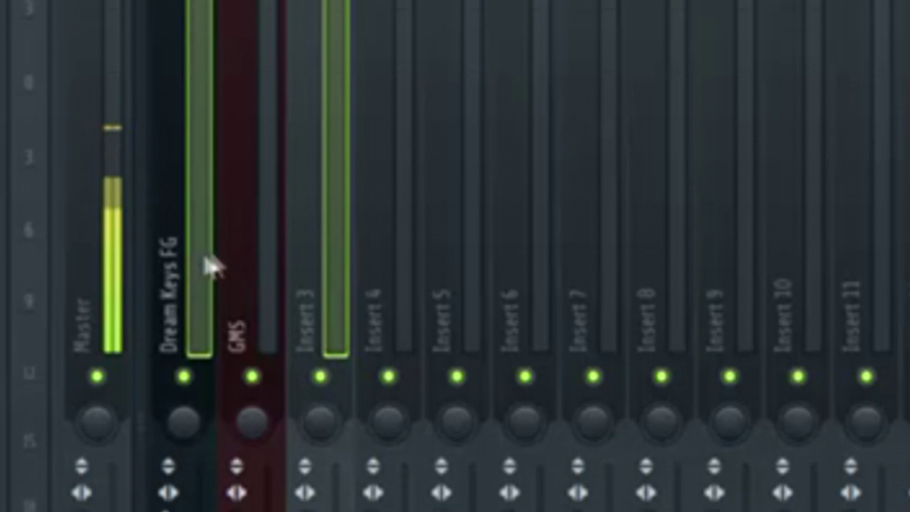
left_click(133, 185, "ctrl+shift")
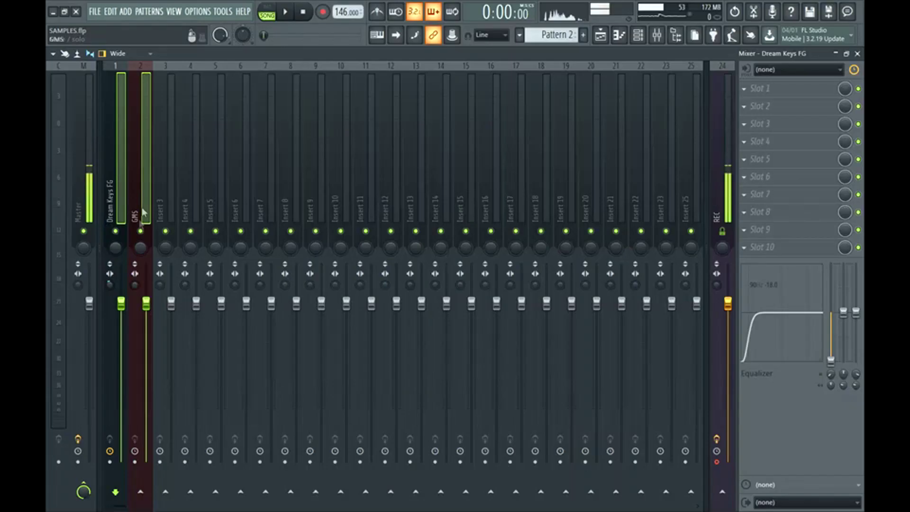
right_click(191, 492)
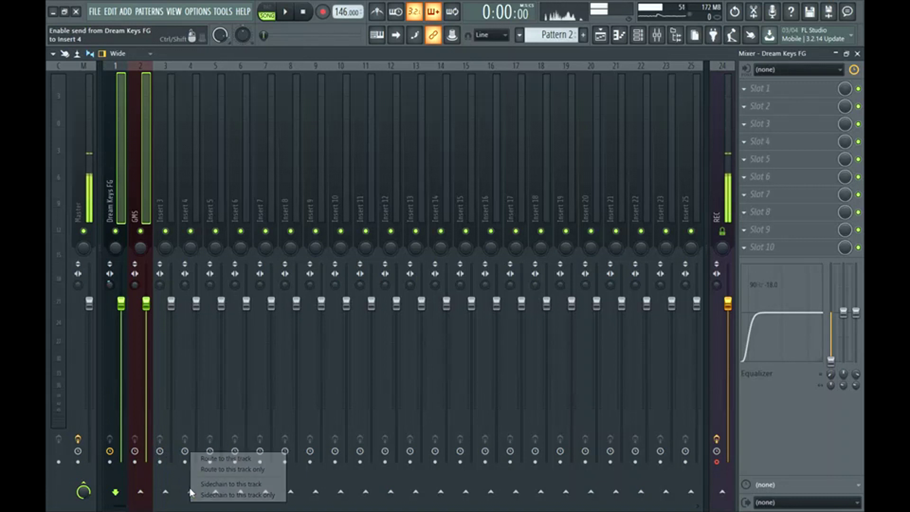
left_click(212, 470)
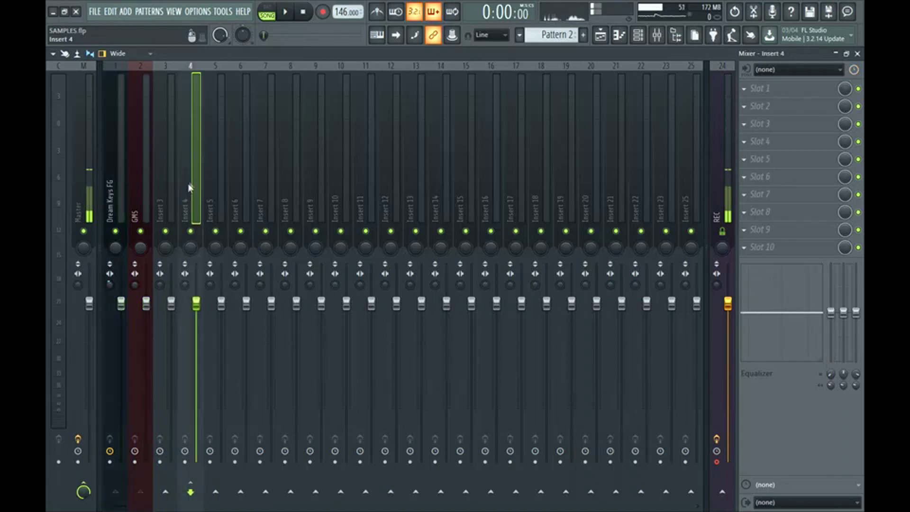
key("space")
key("space")
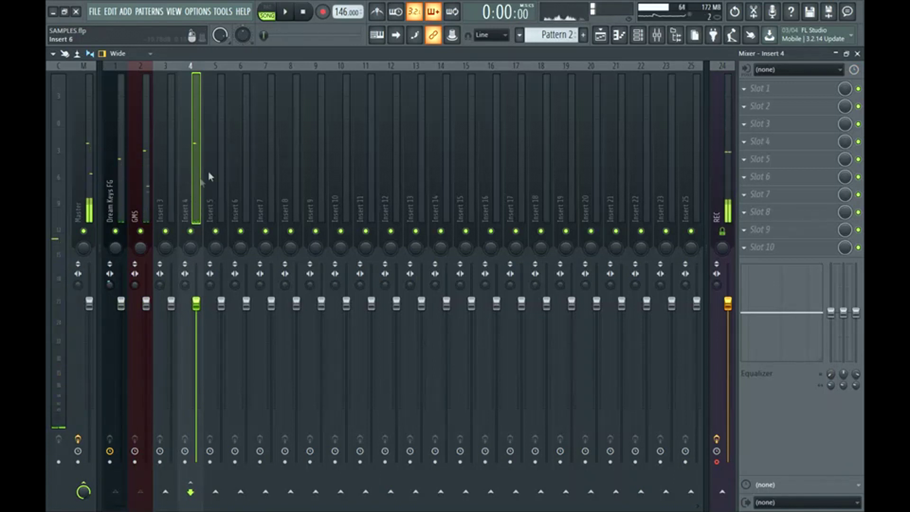
Load HalfTime in the first effect slot of Insert 4, audition it, and lower the track's low equalizer band
left_click(796, 90)
left_click(612, 236)
key("space")
left_click(366, 140)
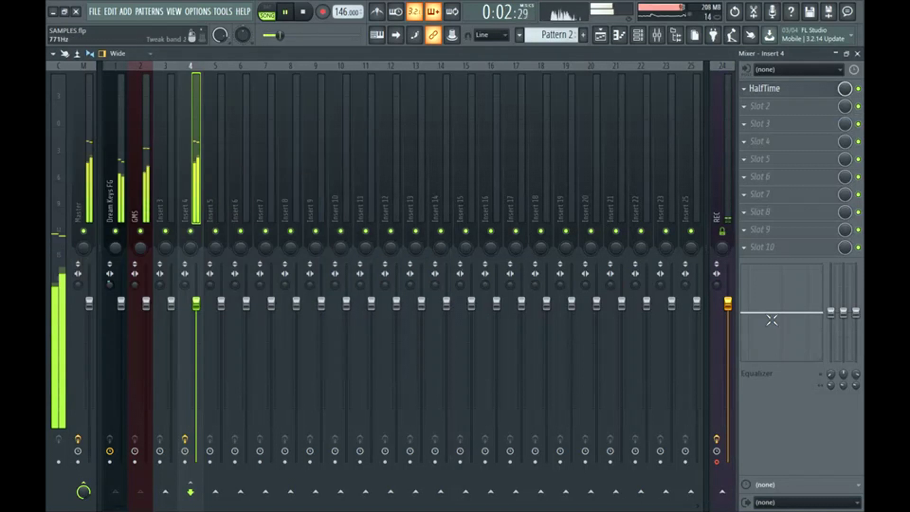
left_click_drag(831, 324, 830, 351)
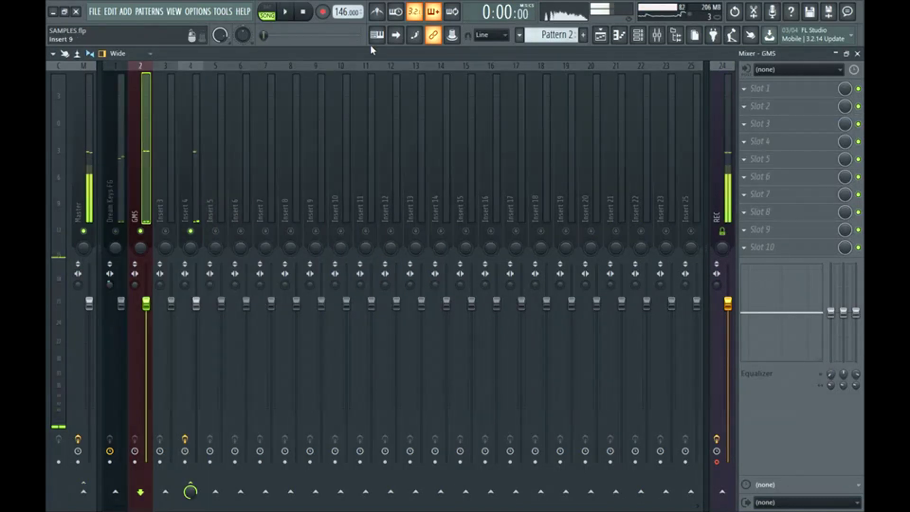
Cut the GMS track's low and high equalizer bands to -18.0 and play it back
left_click_drag(831, 312, 830, 360)
left_click_drag(856, 311, 859, 356)
key("space")
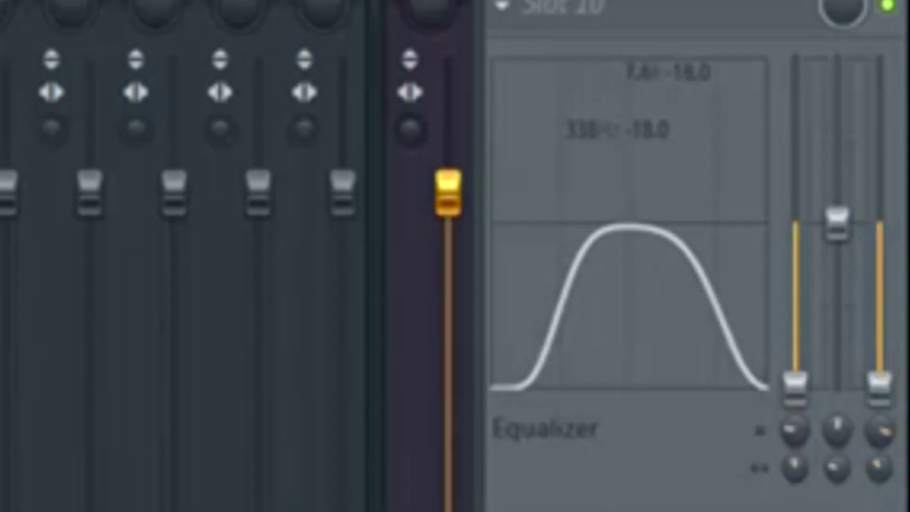
Boost the GMS track's middle equalizer band to 4.0, centre it at 2.2k, and adjust its width
left_click_drag(837, 223, 837, 186)
left_click_drag(838, 429, 838, 416)
left_click_drag(839, 466, 839, 470)
Set the GMS track's low equalizer band frequency to 439 Hz and stop playback
left_click_drag(796, 431, 796, 428)
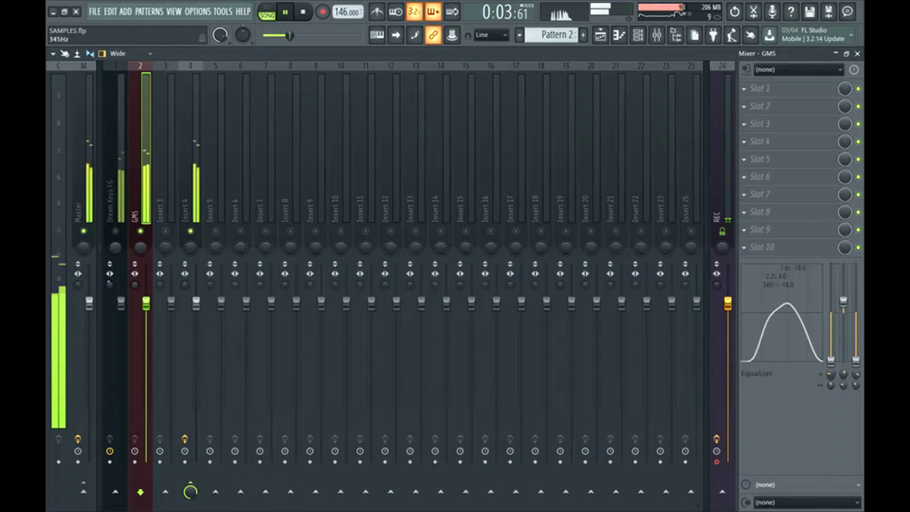
left_click_drag(831, 374, 831, 385)
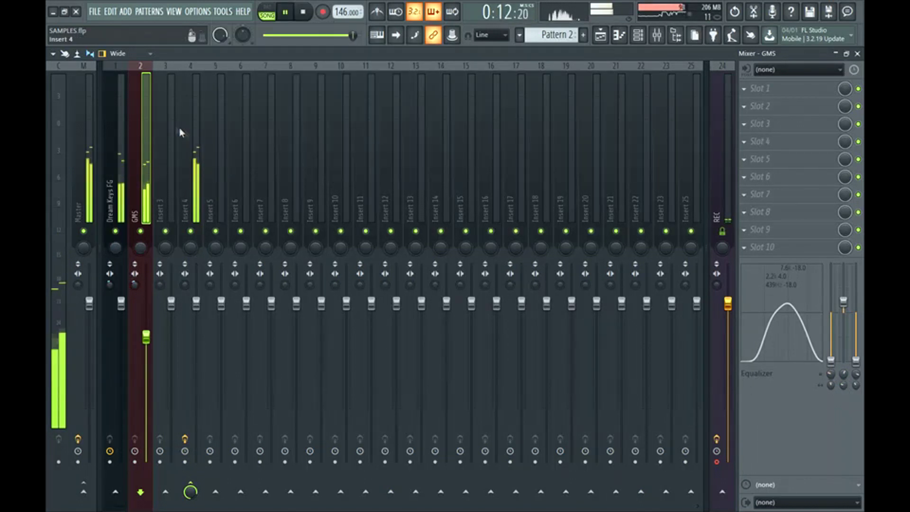
key("space")
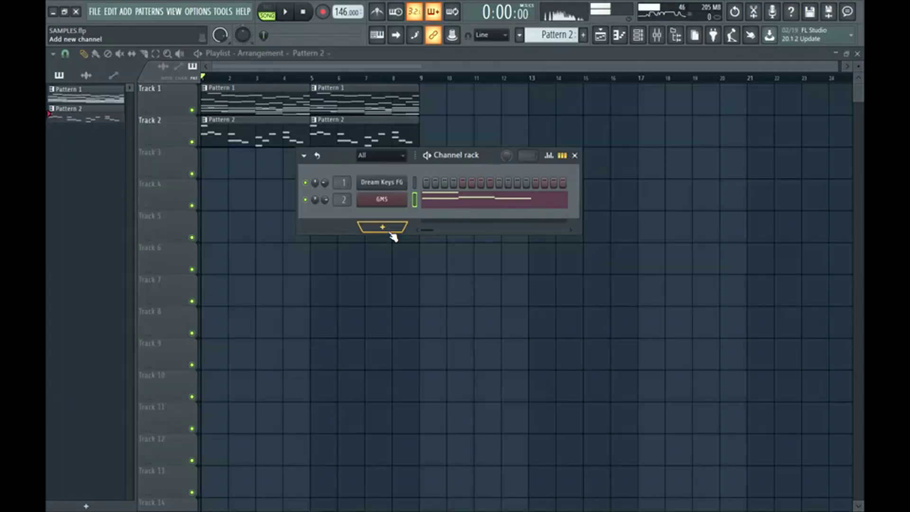
Add a Nanotron 2 channel to the channel rack and open Pattern 1's Dream Keys FG notes in the piano roll
left_click(393, 237)
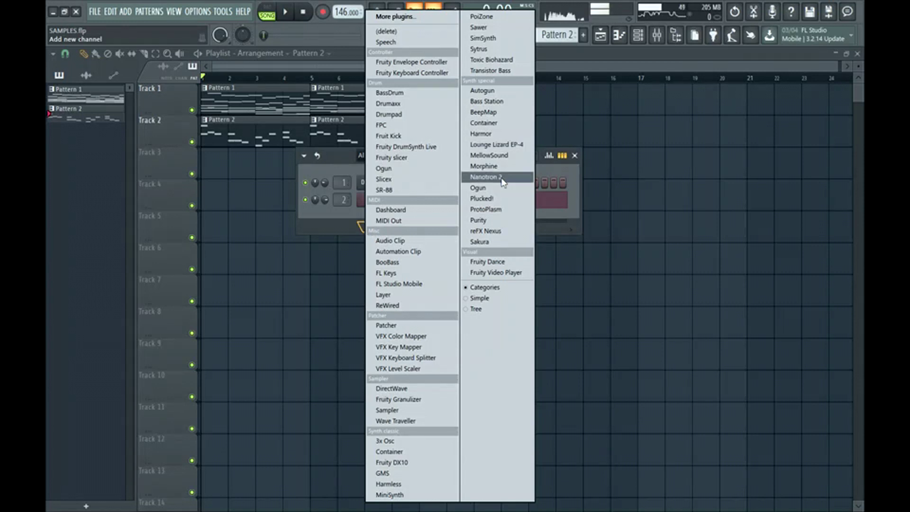
left_click(486, 177)
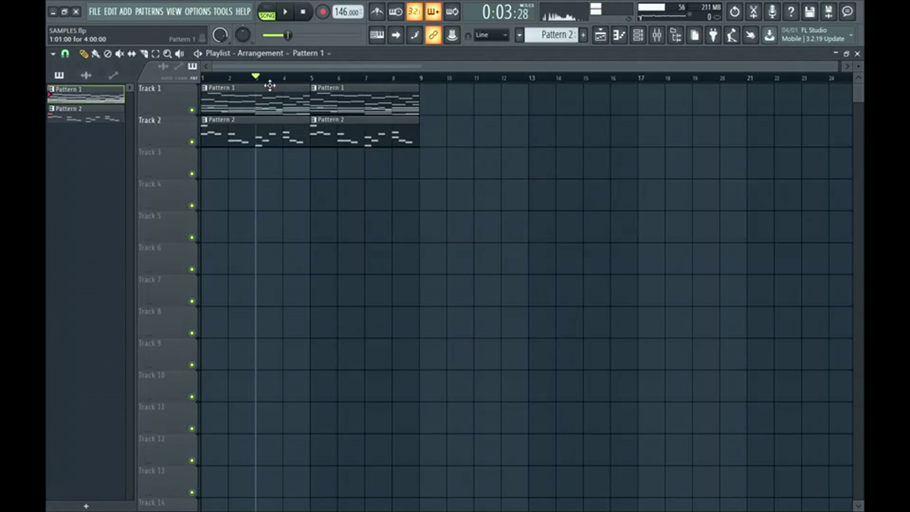
double_click(270, 88)
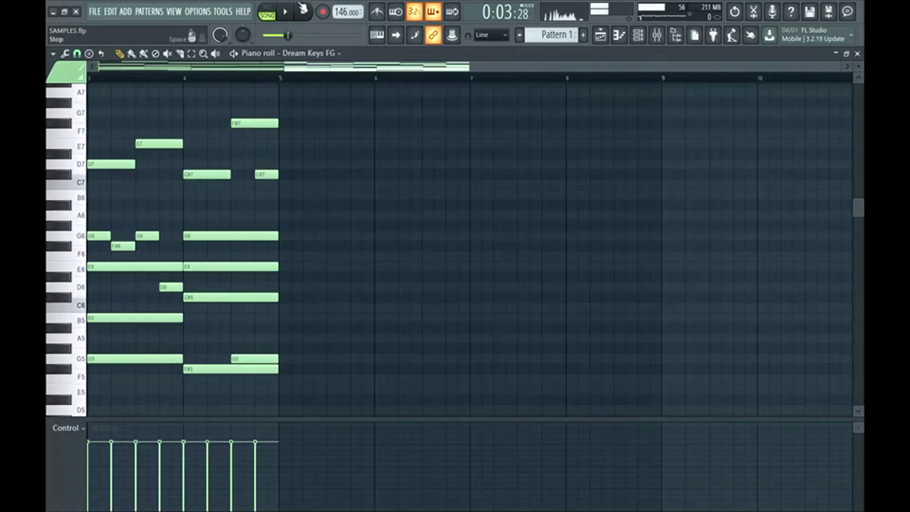
key("space")
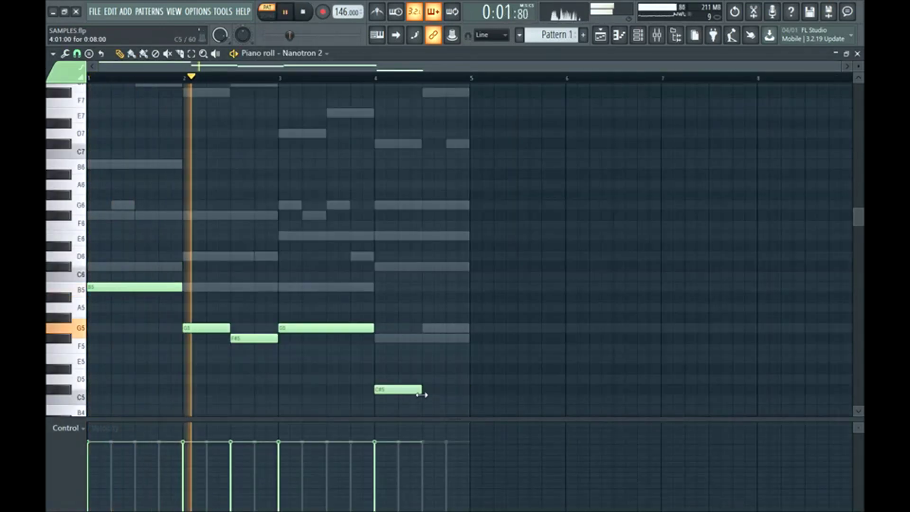
Lengthen the Nanotron 2 melody's C#5 note in bar 4 to three beats and add a one-beat D5 note ending at bar 5
left_click_drag(422, 395, 446, 395)
left_click(452, 379)
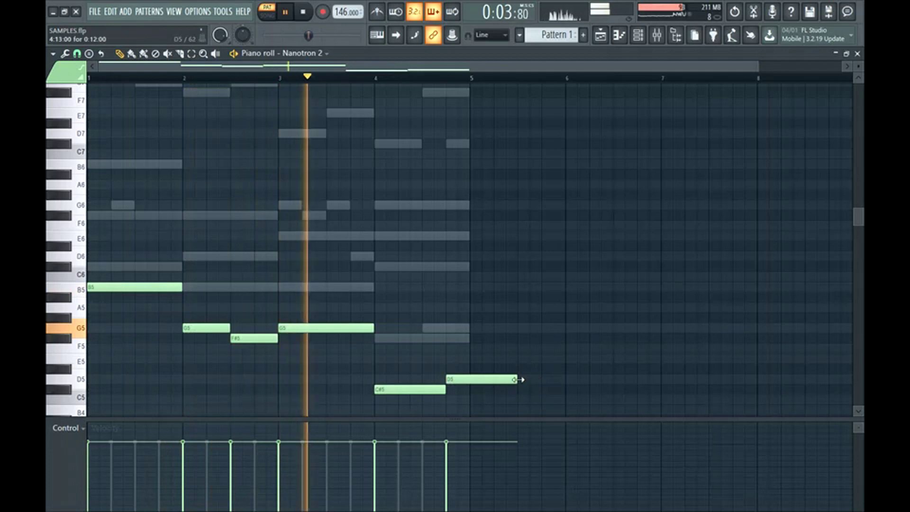
left_click_drag(520, 380, 471, 379)
scroll(488, 346, "down", 3)
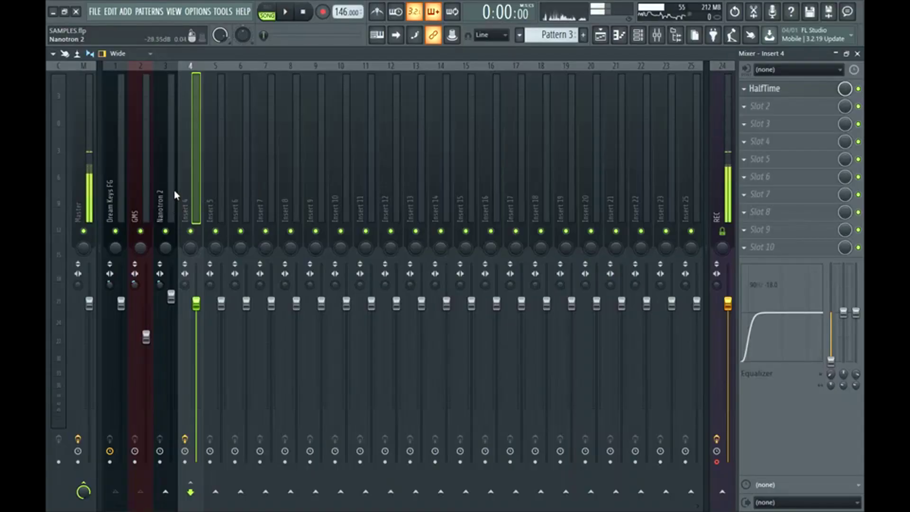
Load iZotope Vinyl in Insert 4's second effect slot, choose an earlier year, and raise mechanical noise, wear, dust and warp depth
left_click_drag(785, 109, 782, 108)
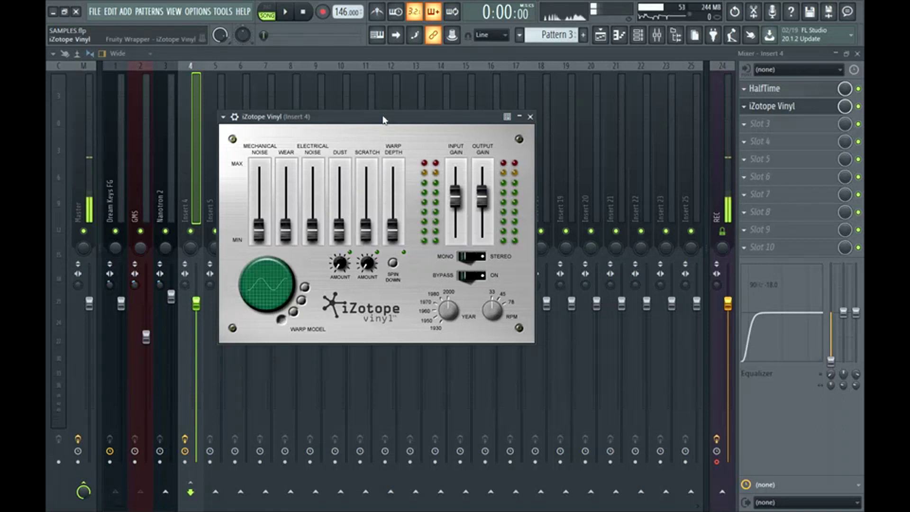
left_click_drag(384, 120, 422, 122)
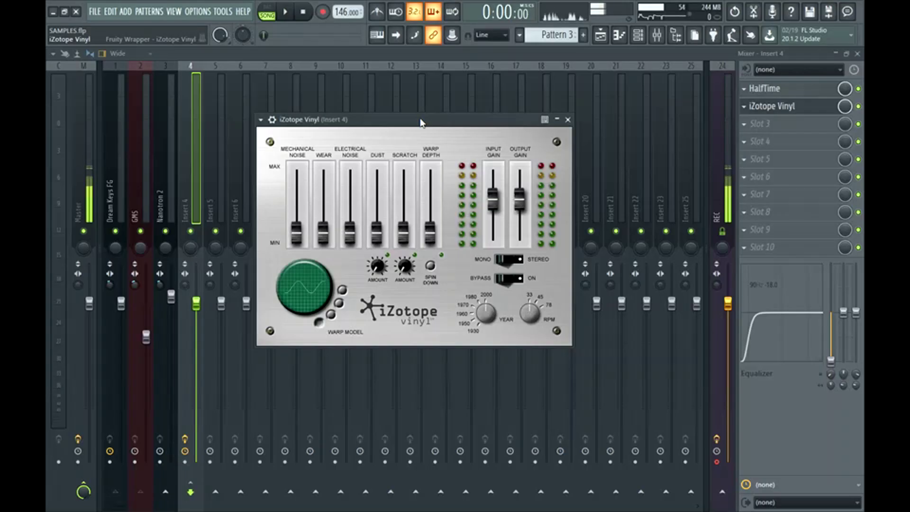
left_click_drag(421, 120, 424, 99)
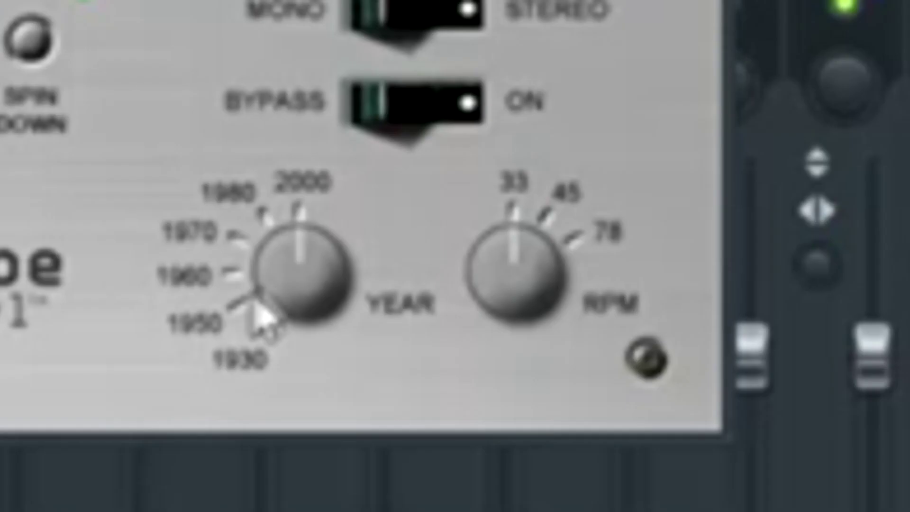
left_click_drag(485, 288, 470, 296)
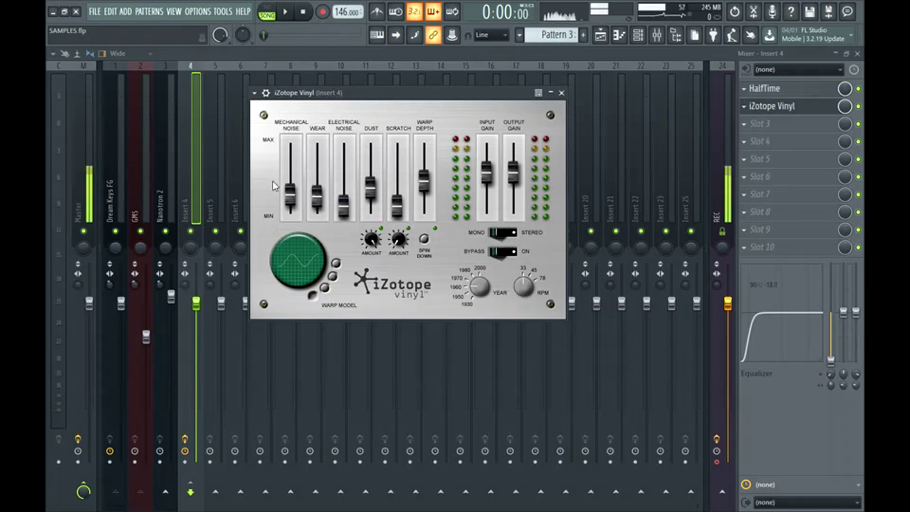
left_click(559, 93)
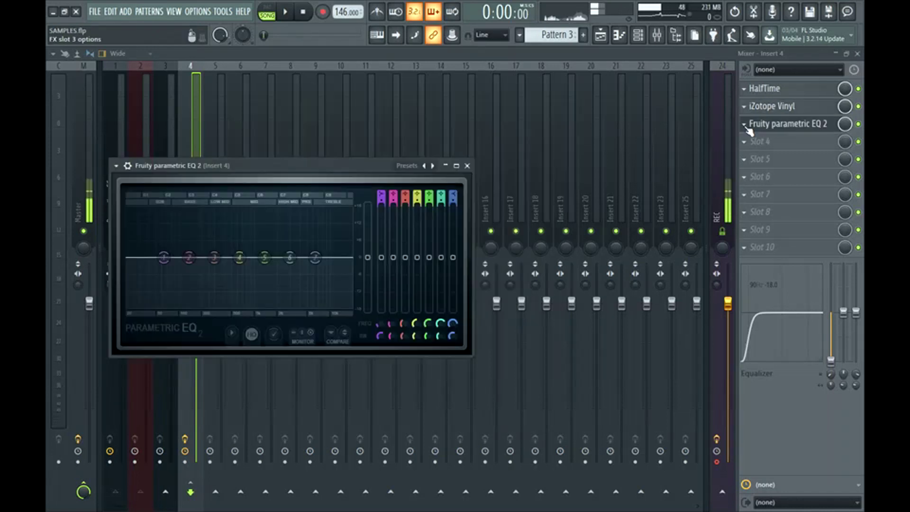
Shape a steep low cut with band 1 of Insert 4's Fruity parametric EQ 2 and open band 7's options
left_click(457, 166)
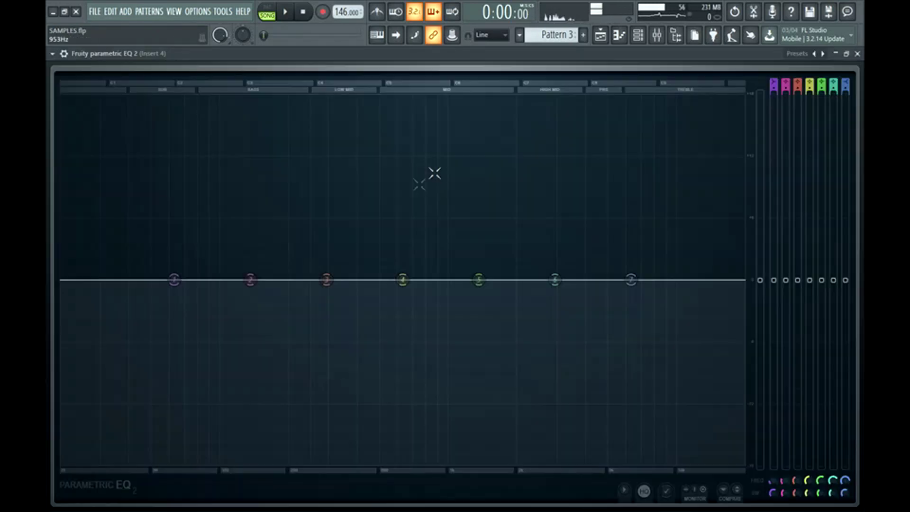
left_click_drag(173, 279, 291, 462)
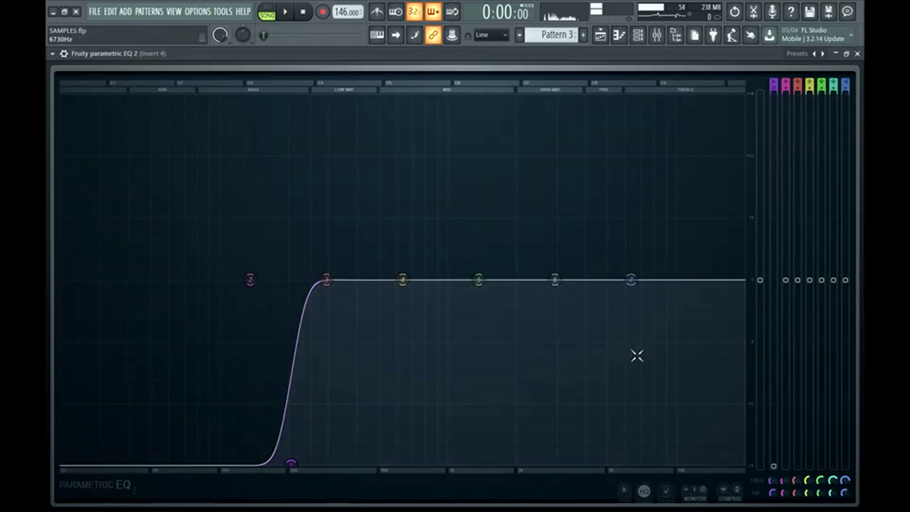
right_click(632, 281)
mouse_move(649, 321)
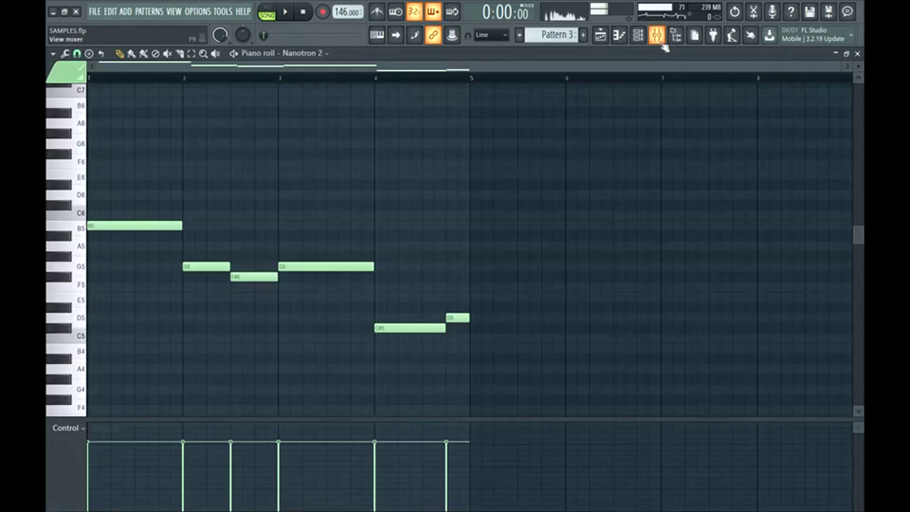
Adjust the Nanotron 2 channel's pitch and play the arrangement with Pattern 3 on Track 3
left_click(638, 35)
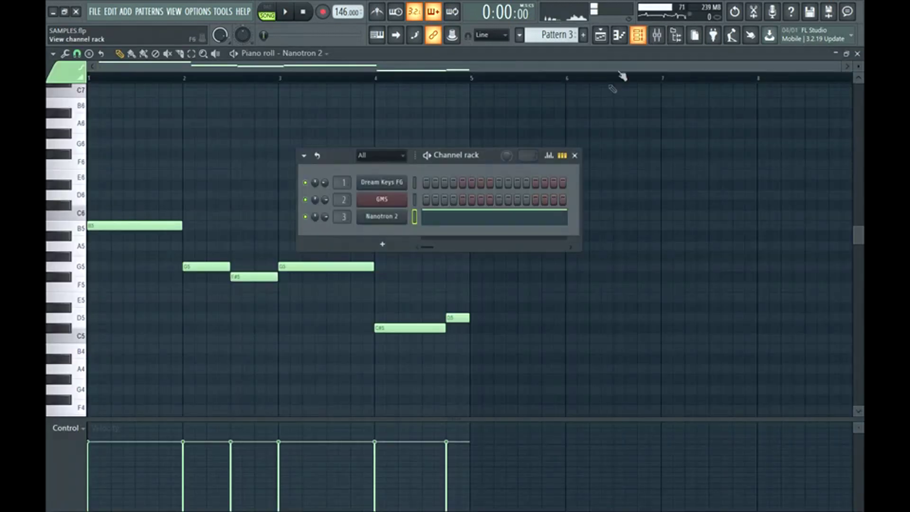
left_click(381, 216)
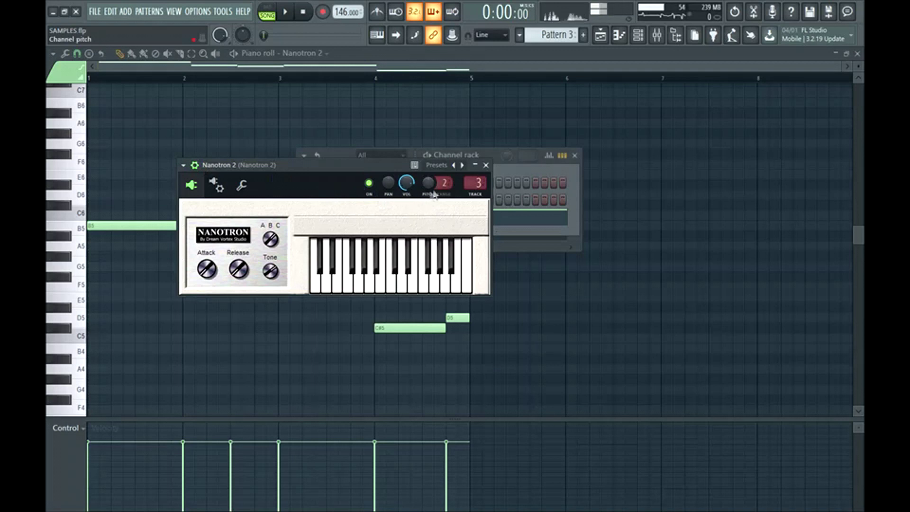
left_click_drag(428, 182, 428, 184)
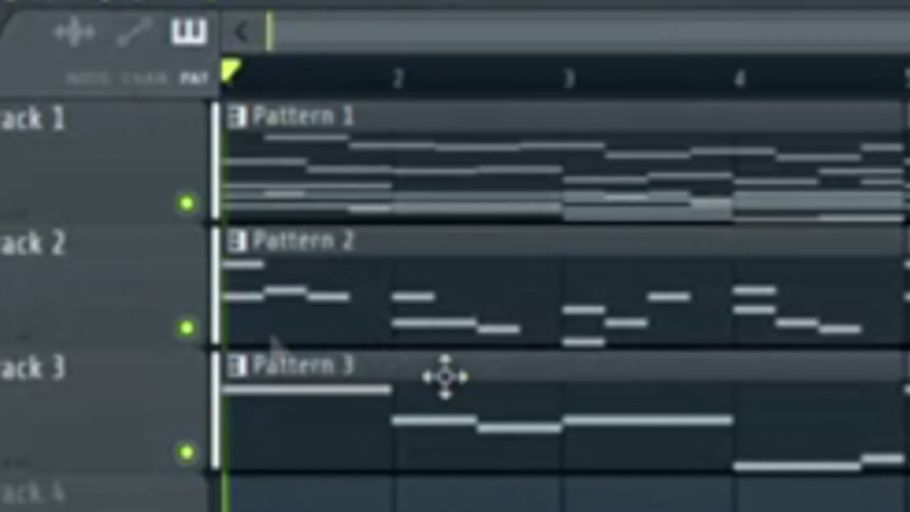
key("space")
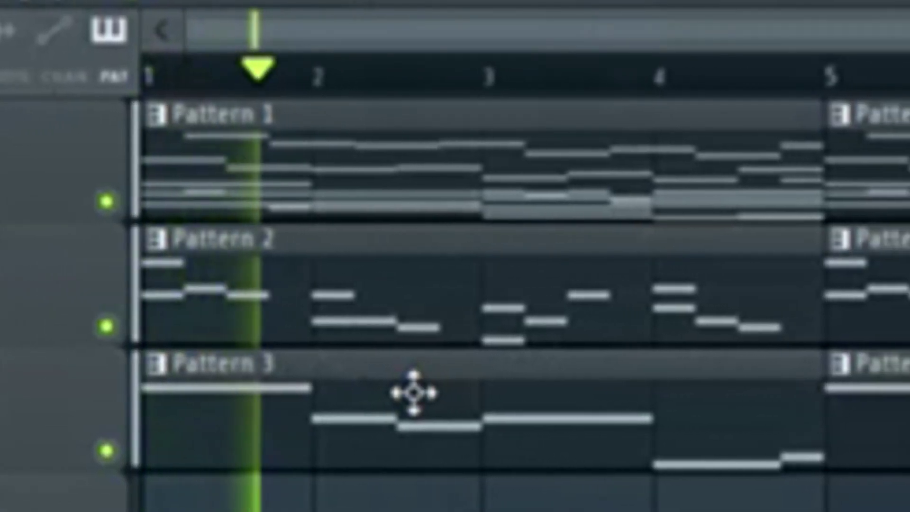